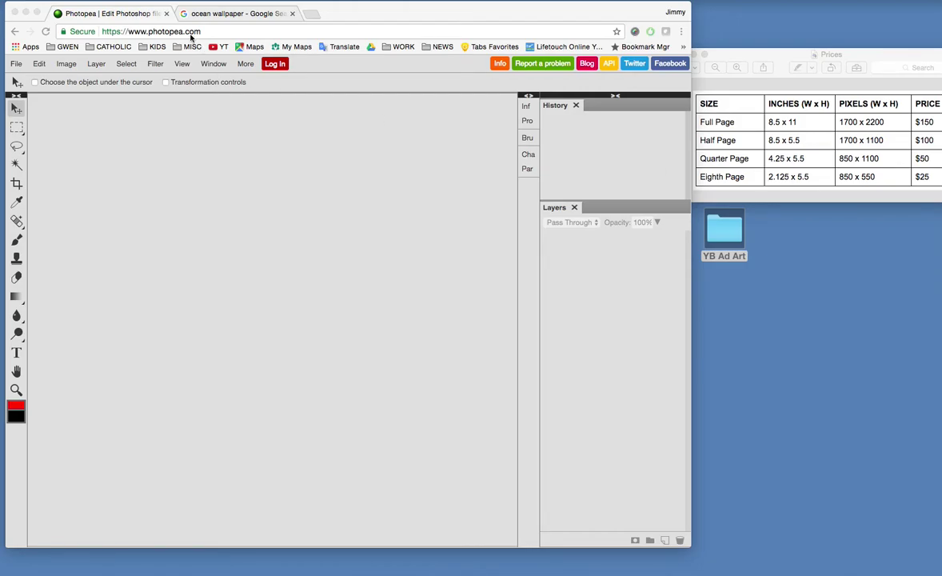
# Reload Photopea and close the sample welcome document
pyautogui.click(497, 64)
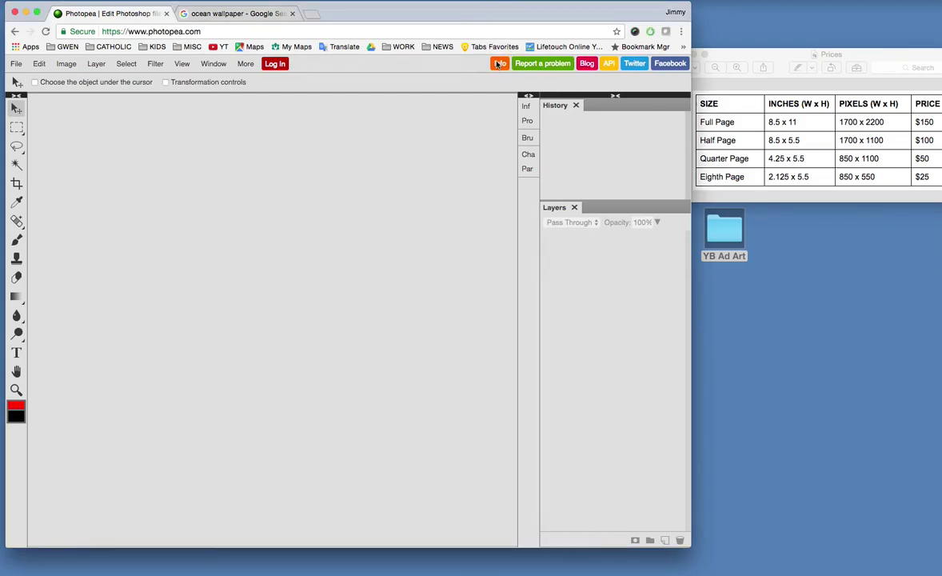
pyautogui.click(497, 64)
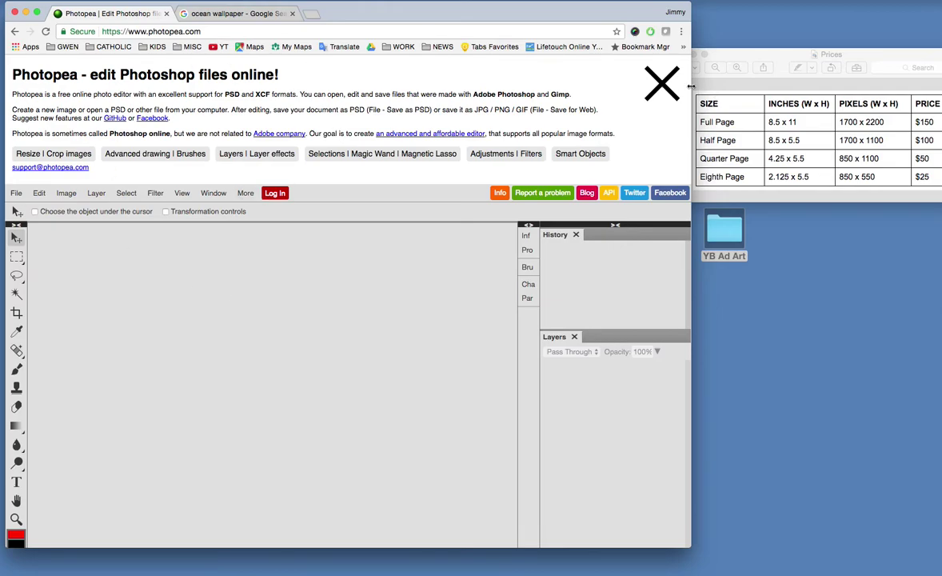
pyautogui.click(662, 85)
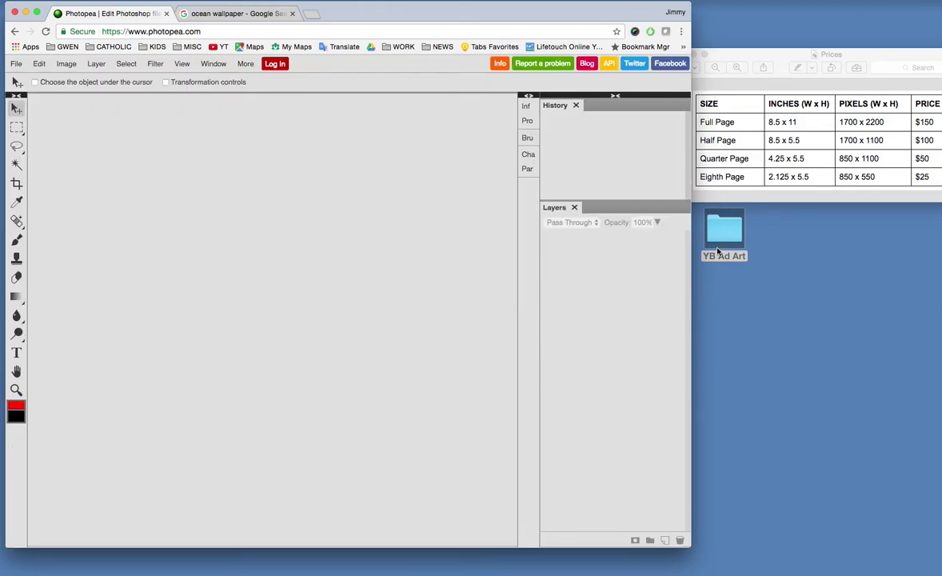
pyautogui.click(46, 31)
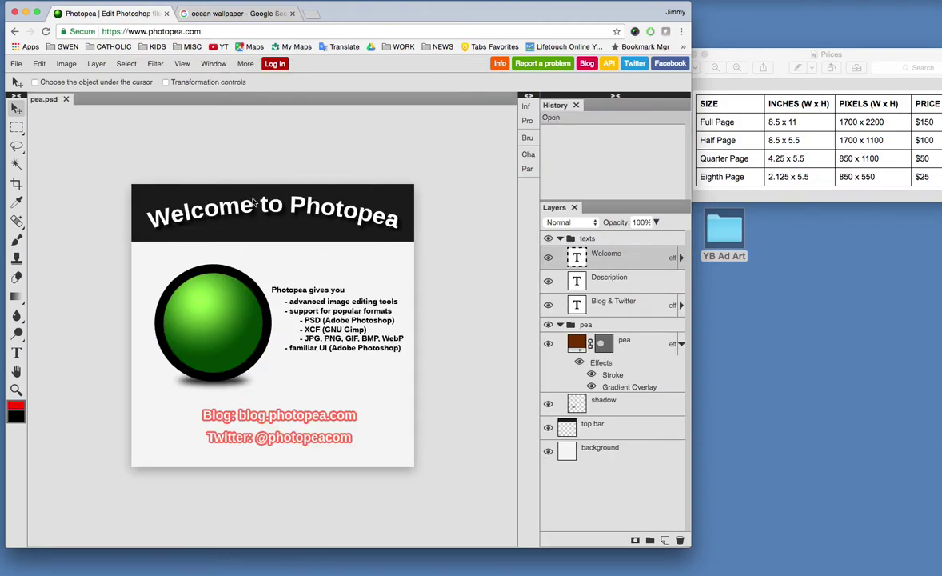
pyautogui.click(66, 99)
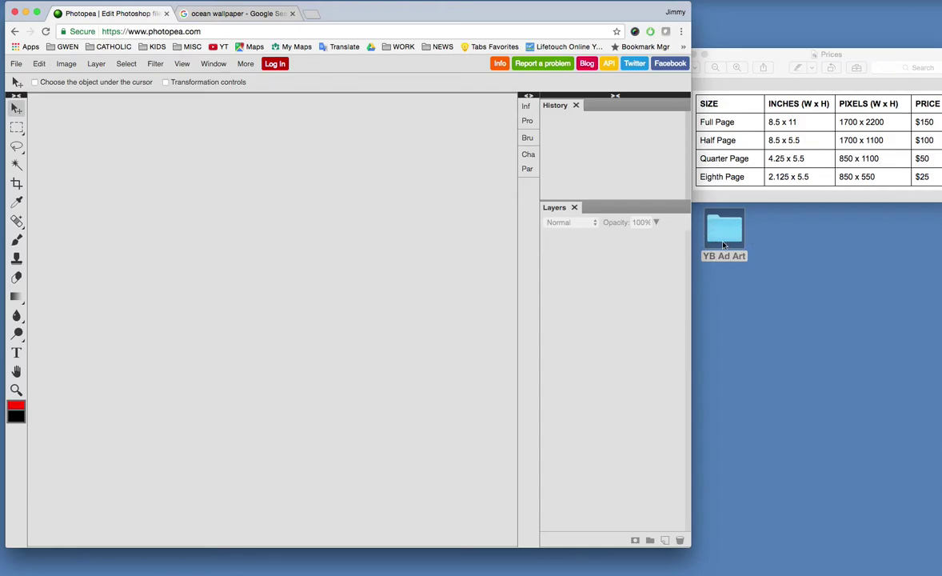
# Look through the ocean wallpaper image results, then return to the Photopea editor
pyautogui.click(227, 12)
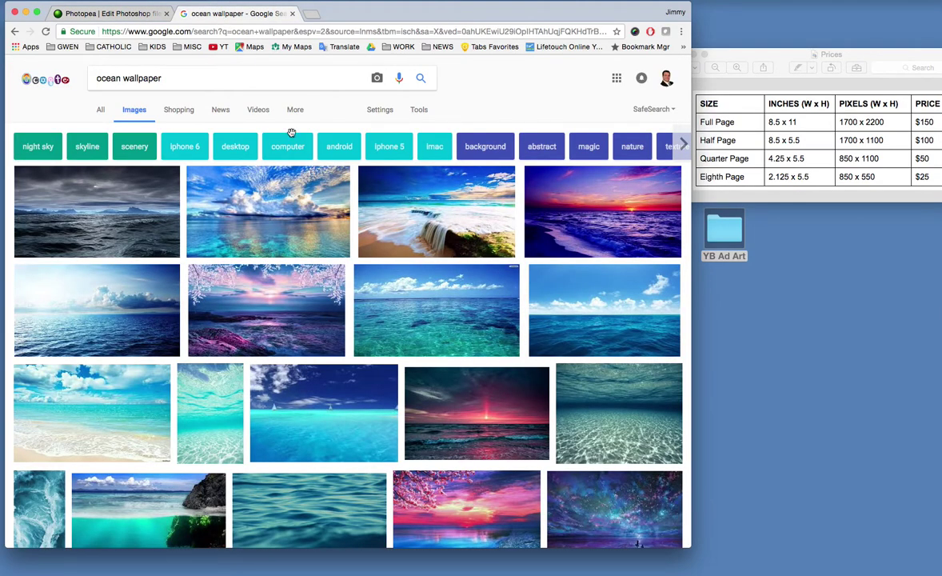
pyautogui.scroll(-10, 374, 279)
pyautogui.scroll(-4, 375, 277)
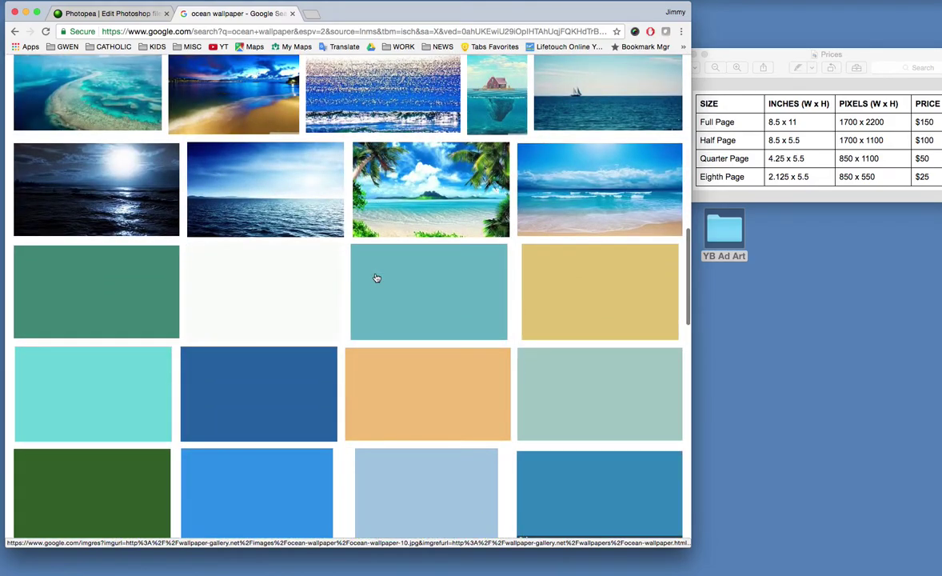
pyautogui.scroll(15, 375, 277)
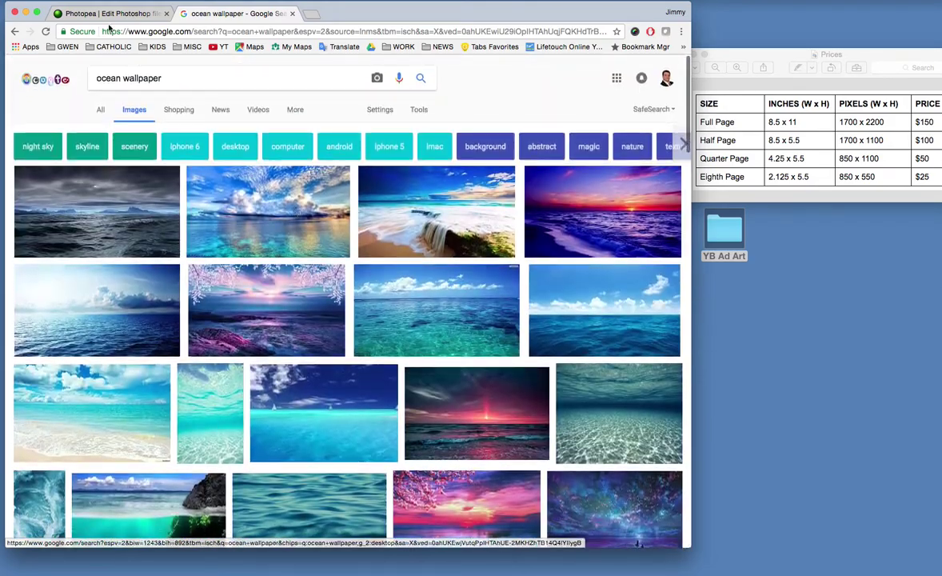
pyautogui.click(111, 15)
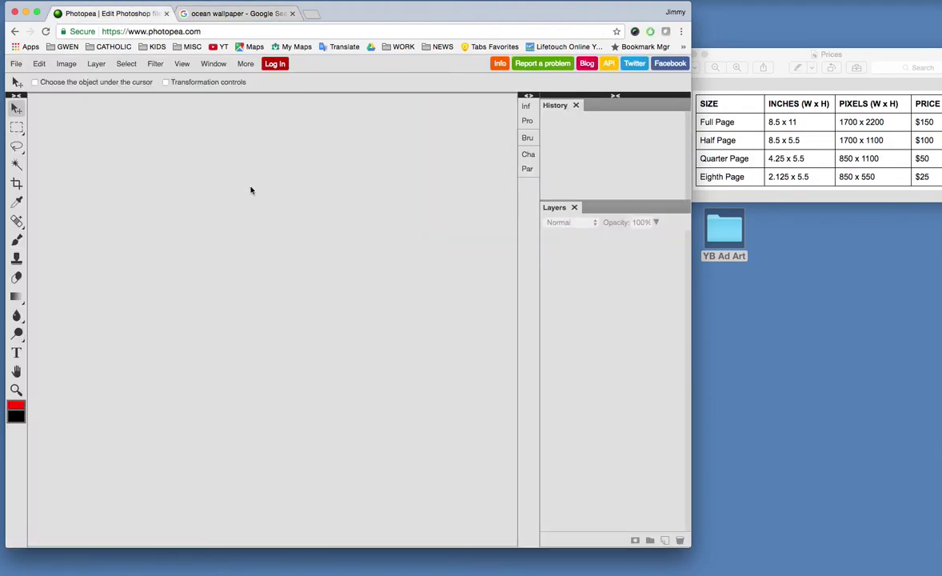
# Create a white 1700 × 1100 px document named 'YB AD DOANUTS'
pyautogui.click(15, 63)
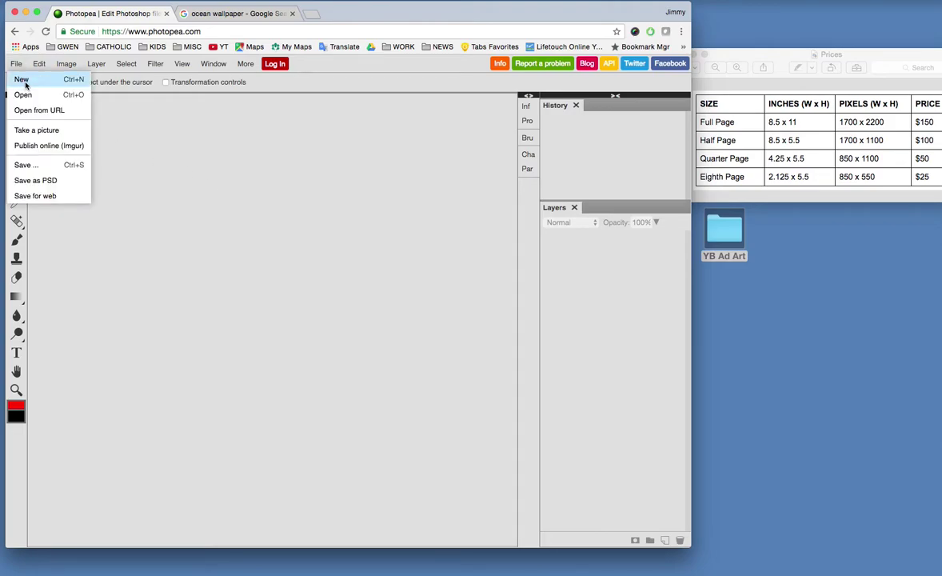
pyautogui.click(22, 80)
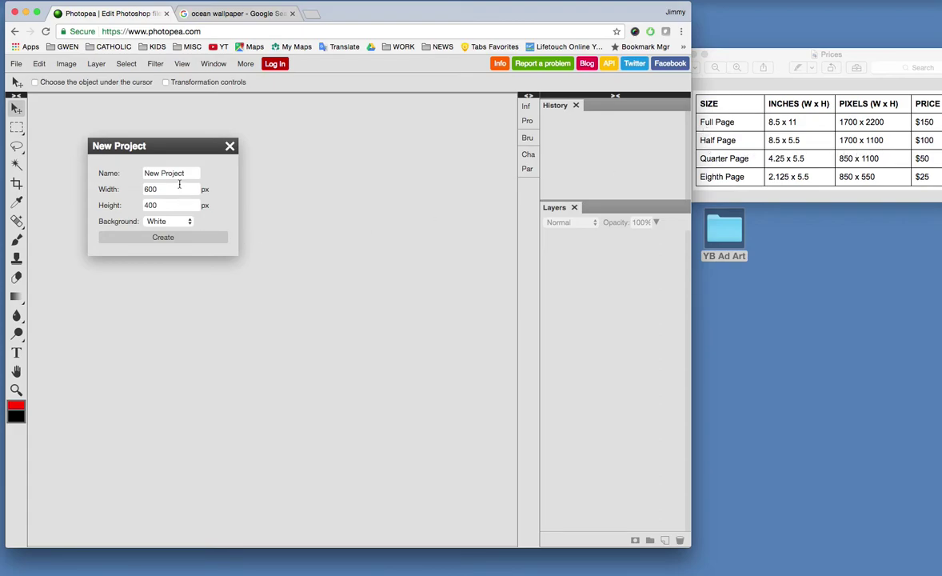
pyautogui.moveTo(185, 172); pyautogui.dragTo(92, 177)
pyautogui.write('YB AD DOANUTS')
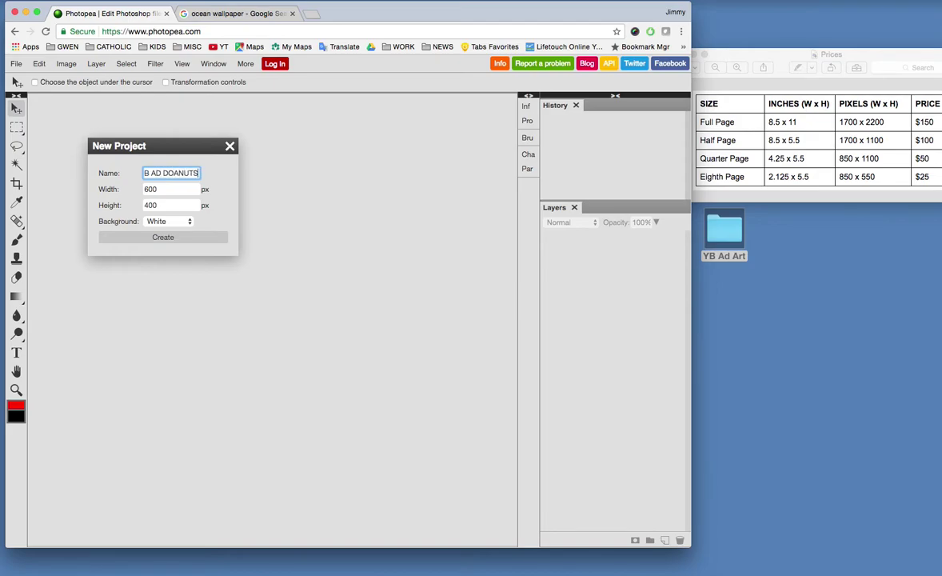
pyautogui.press('Tab')
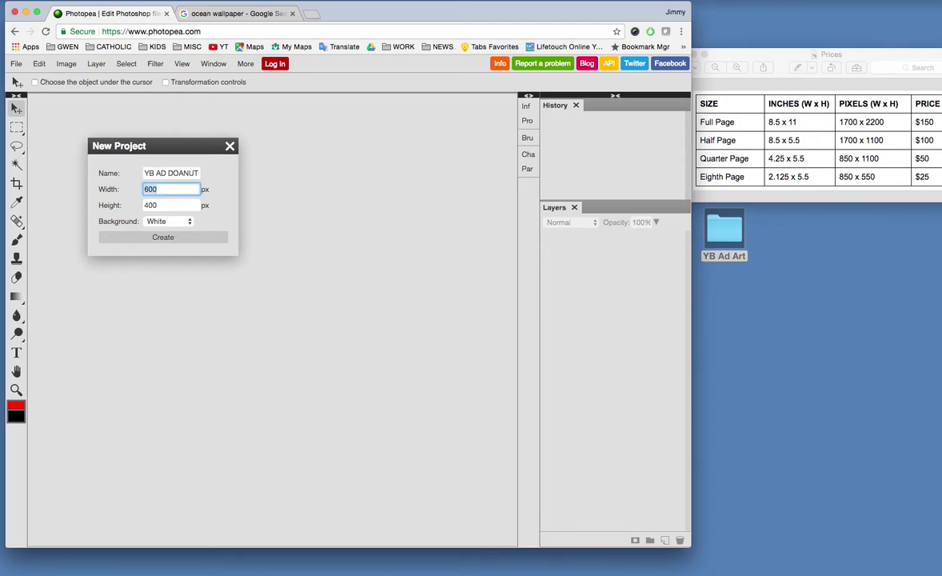
pyautogui.write('17')
pyautogui.press('Tab')
pyautogui.write('1')
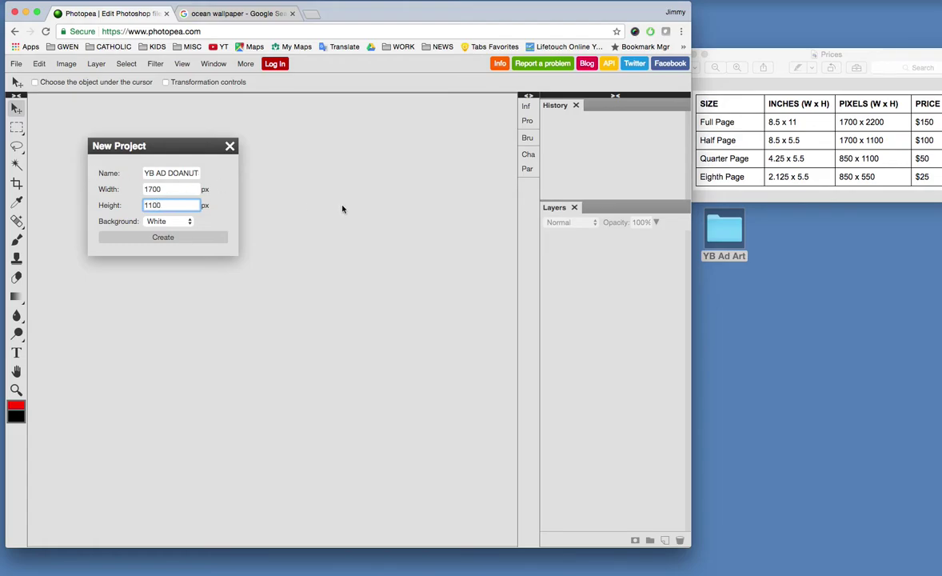
pyautogui.write('100')
pyautogui.click(158, 238)
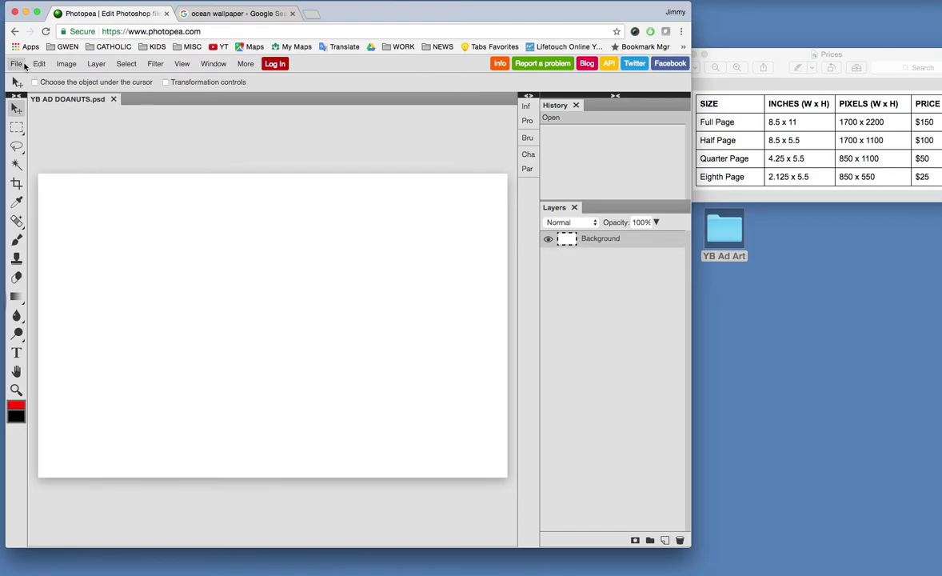
# Open stormy ocean.jpg from the Desktop's YB Ad Art folder
pyautogui.click(24, 66)
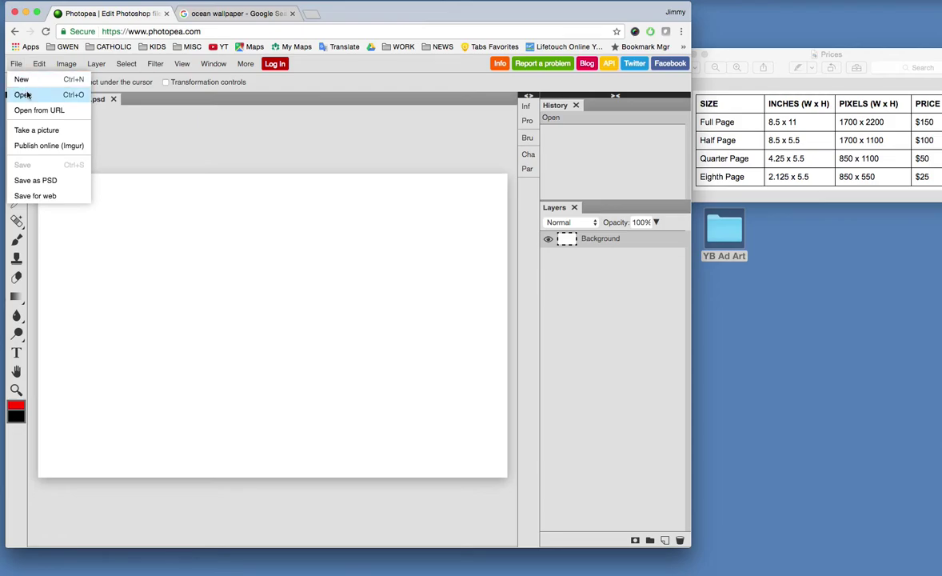
pyautogui.click(24, 94)
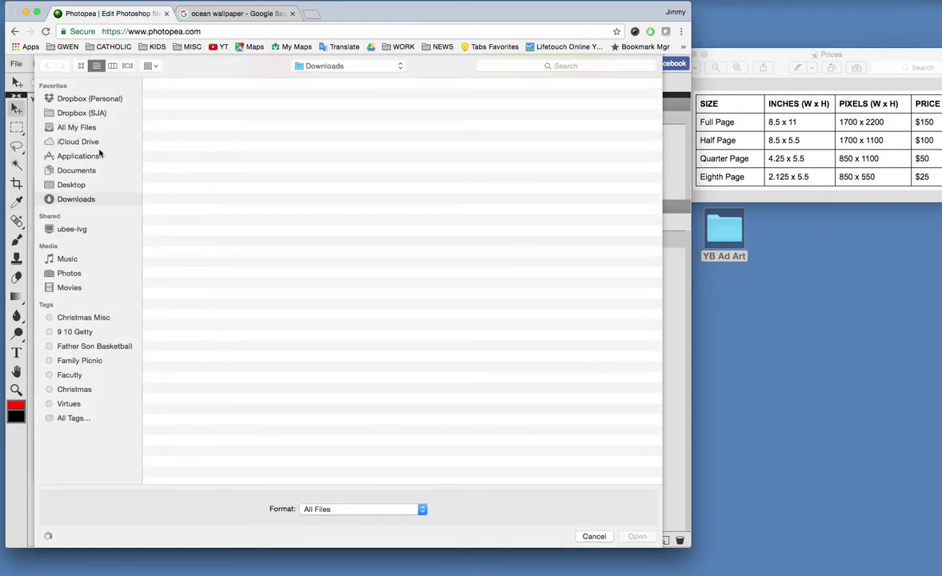
pyautogui.click(73, 186)
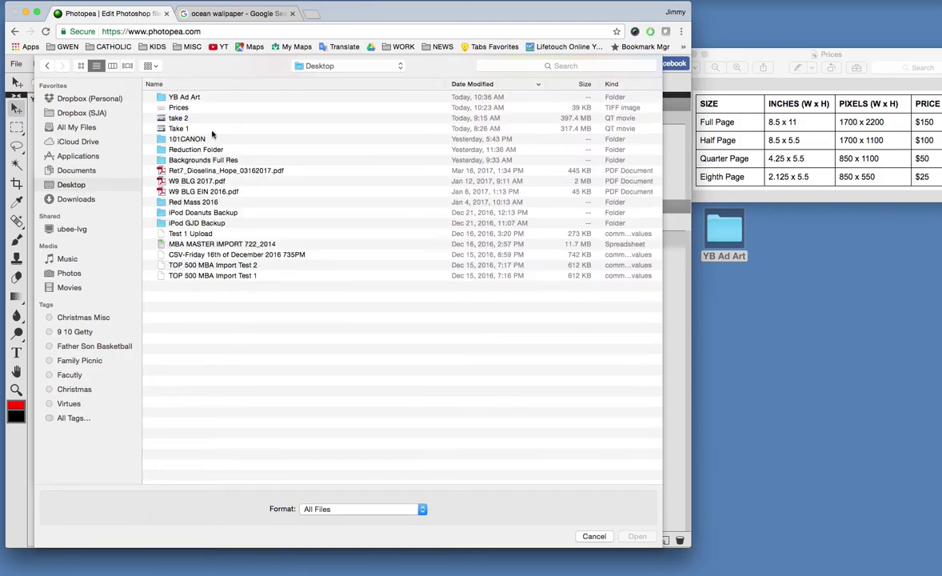
pyautogui.doubleClick(187, 95)
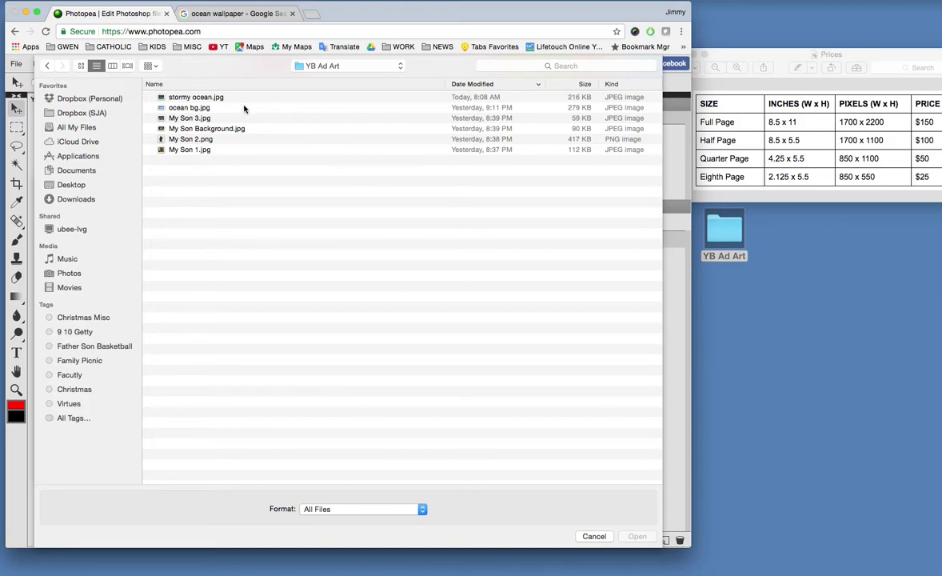
pyautogui.doubleClick(202, 97)
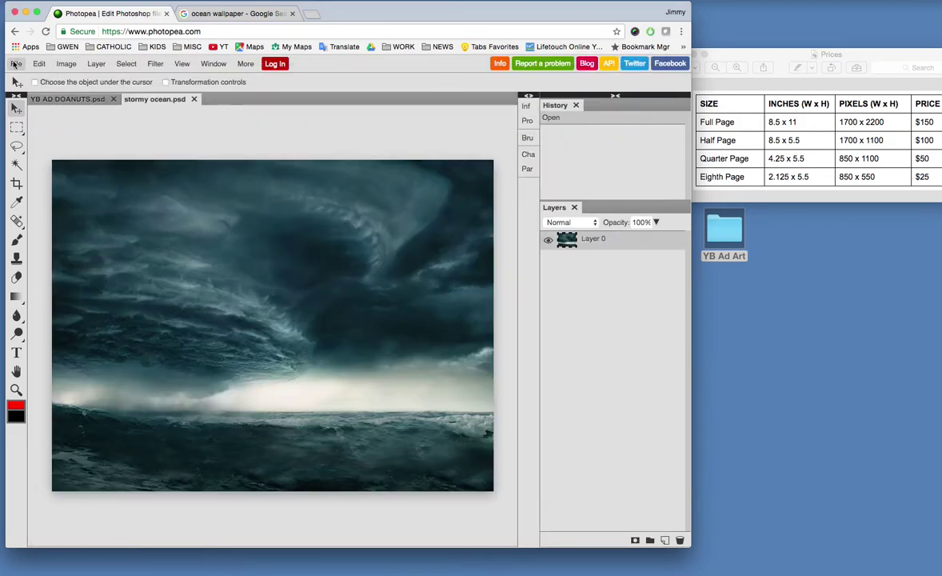
# Open My Son 2.png as a new document
pyautogui.click(15, 63)
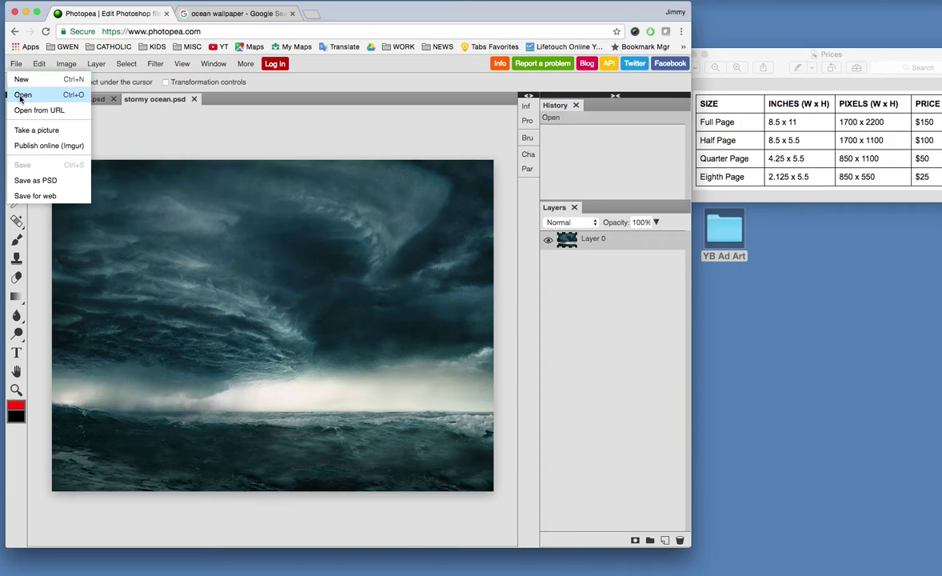
pyautogui.click(21, 93)
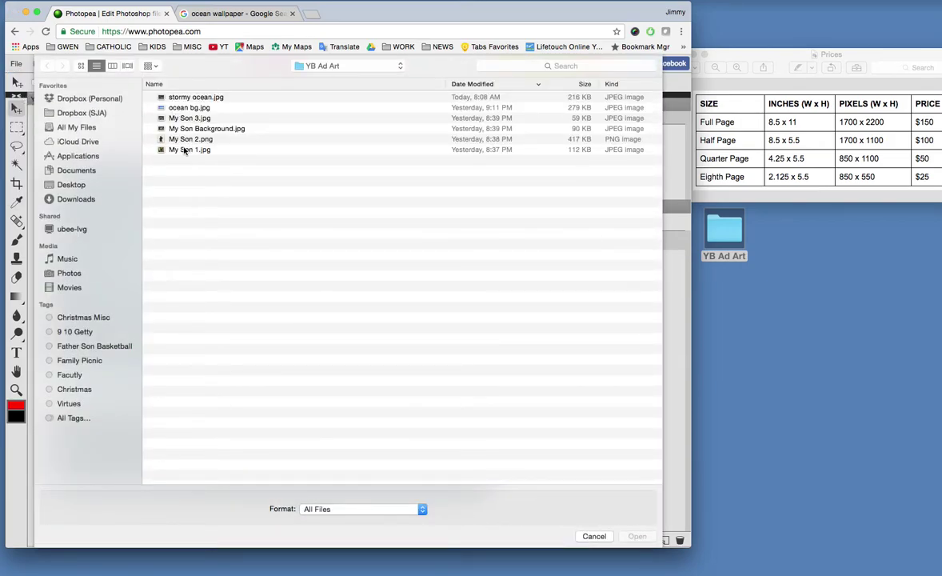
pyautogui.click(185, 141)
pyautogui.doubleClick(185, 142)
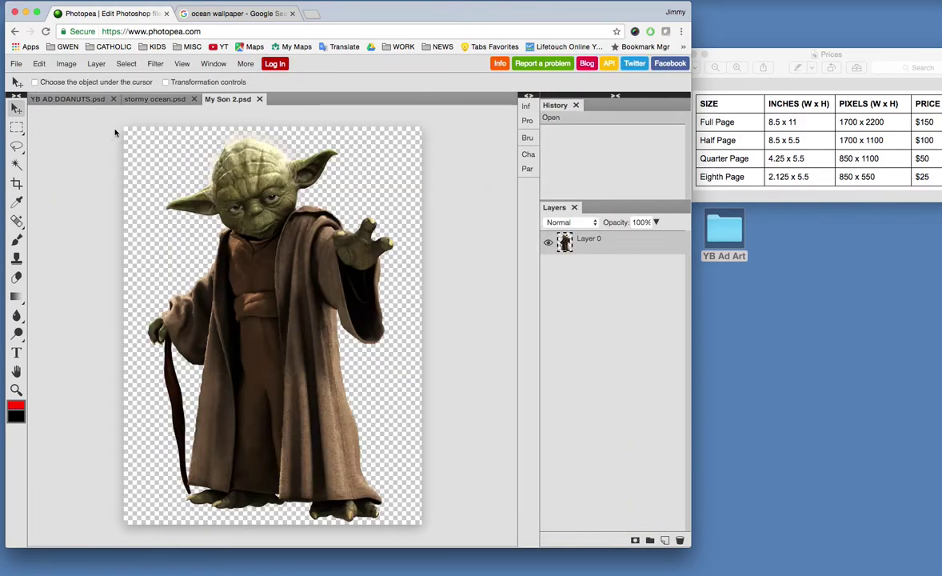
# Open My Son 1.jpg as a new document
pyautogui.click(14, 66)
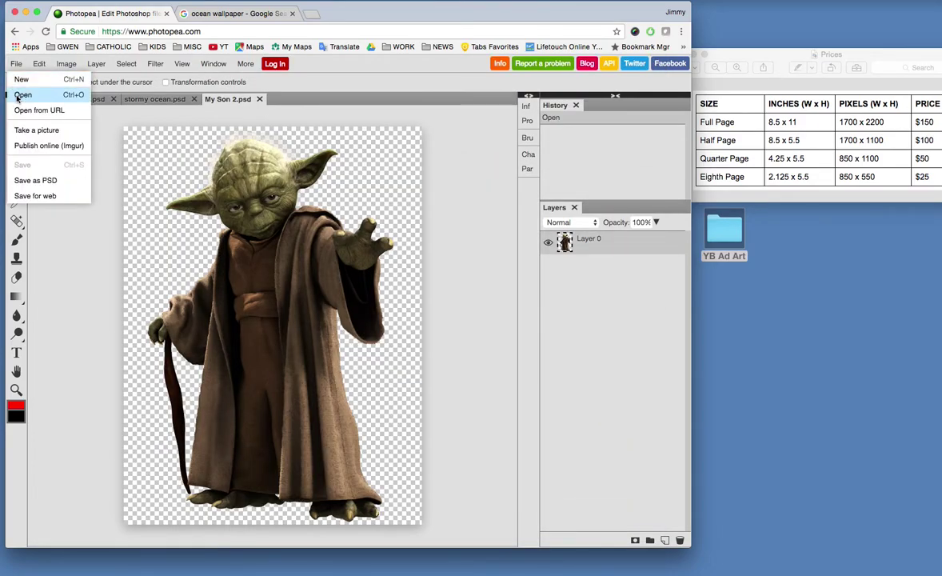
pyautogui.click(21, 95)
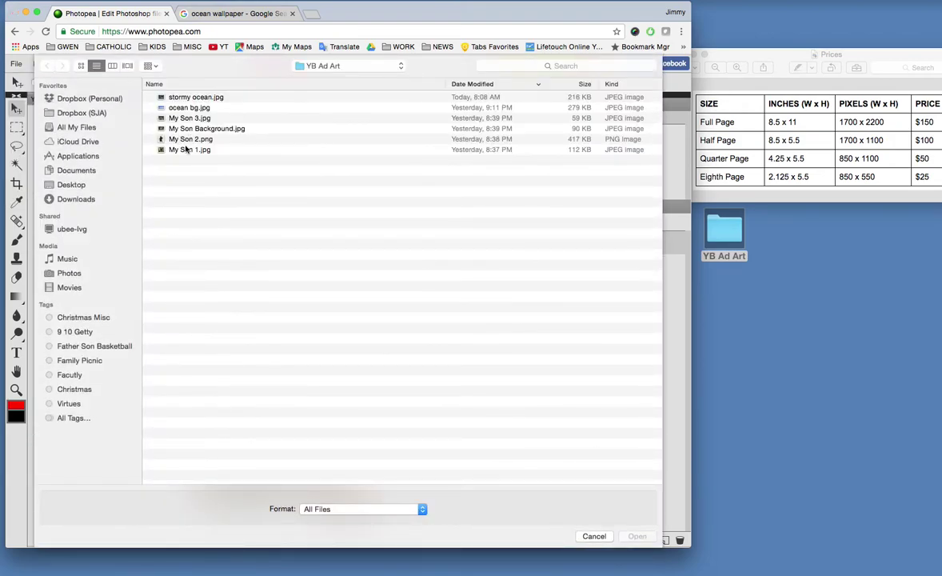
pyautogui.click(189, 149)
pyautogui.click(635, 535)
# Open My Son 3.jpg, then go back to the YB AD DOANUTS document
pyautogui.click(14, 64)
pyautogui.click(23, 94)
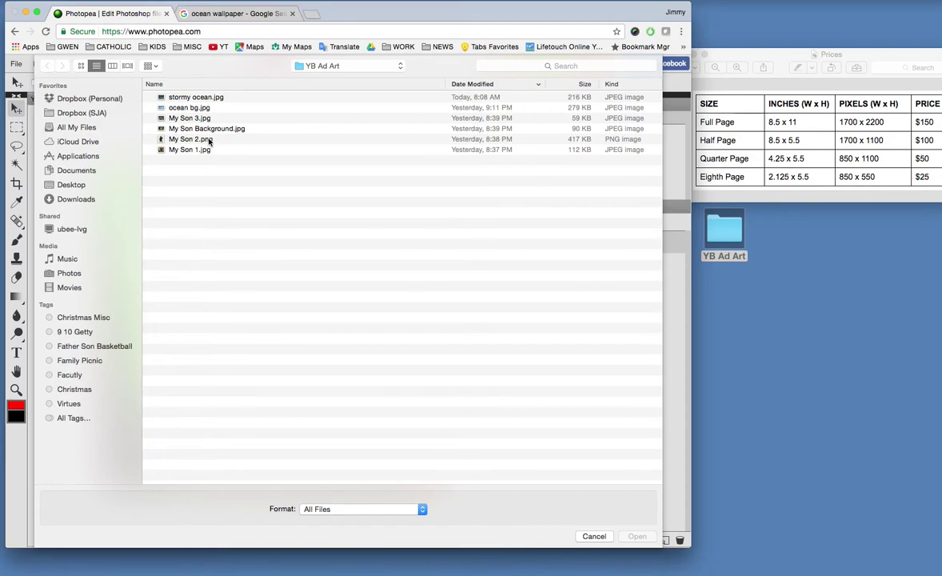
pyautogui.doubleClick(180, 118)
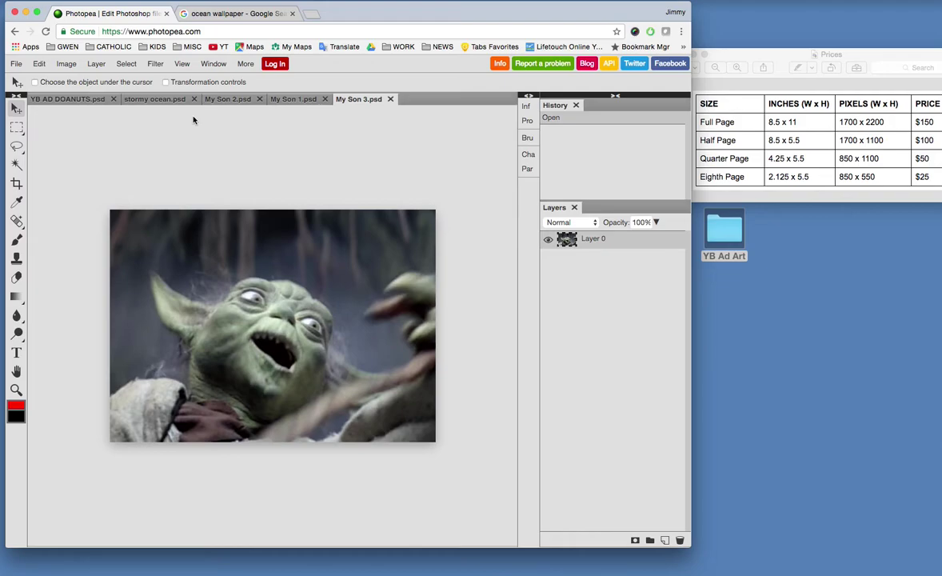
pyautogui.click(77, 100)
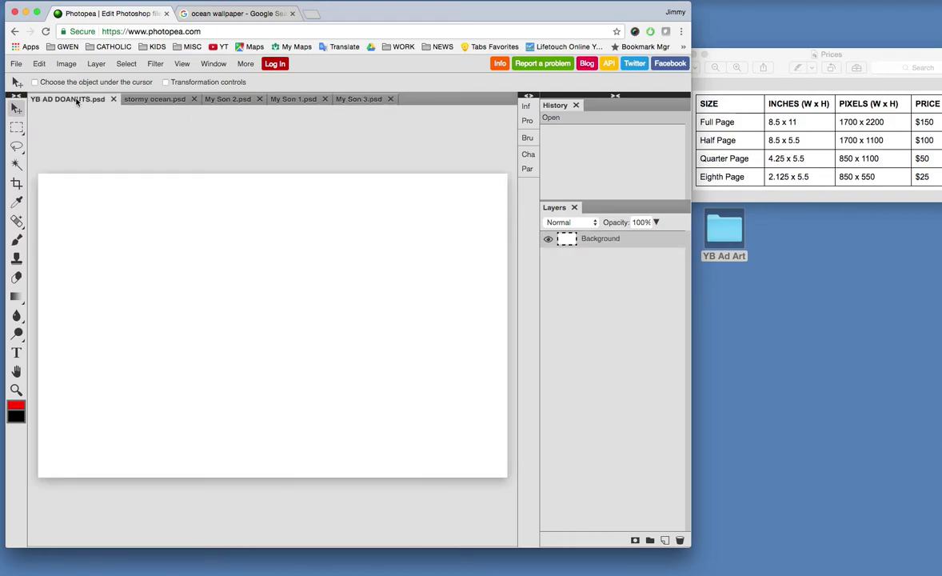
# Select the whole stormy ocean image with a rectangular marquee and copy it
pyautogui.click(152, 98)
pyautogui.click(228, 98)
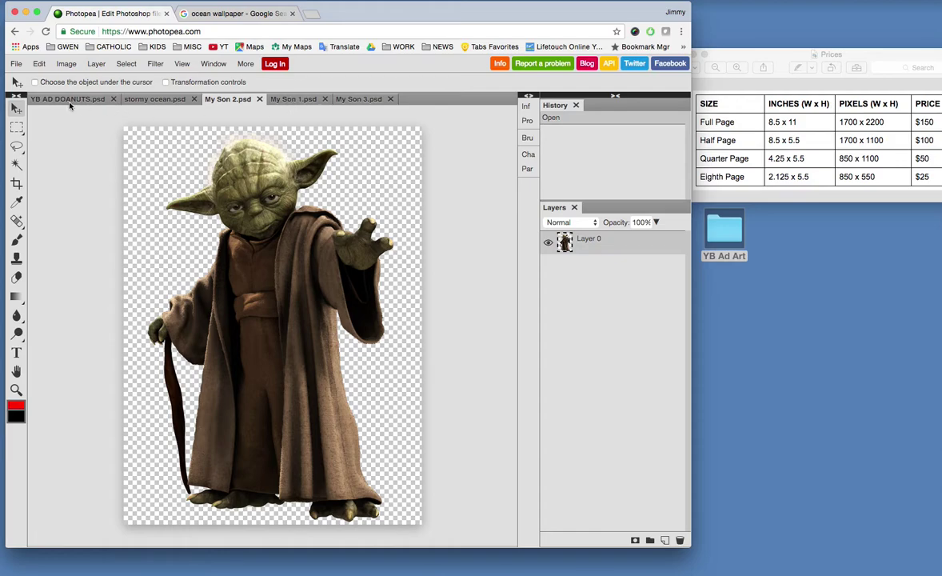
pyautogui.click(160, 99)
pyautogui.rightClick(18, 128)
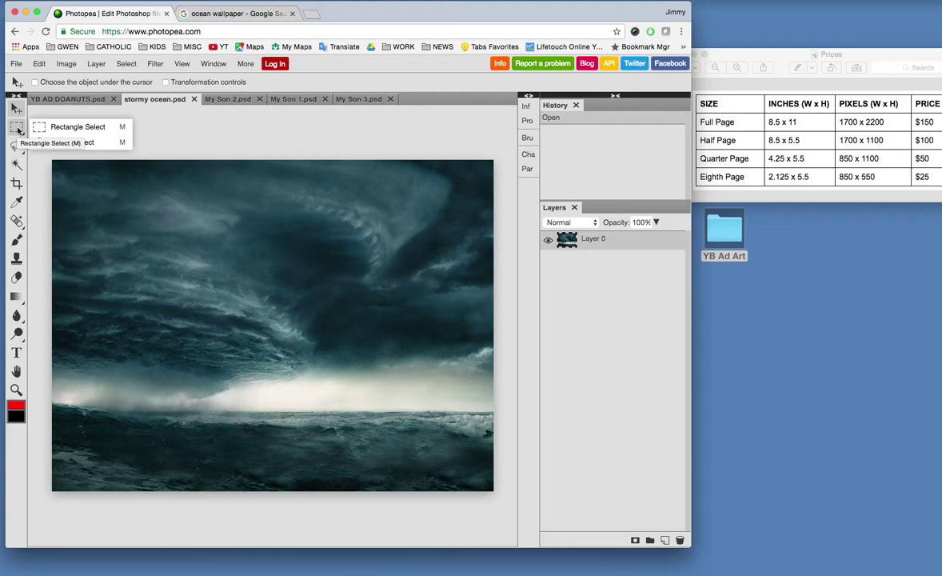
pyautogui.click(86, 127)
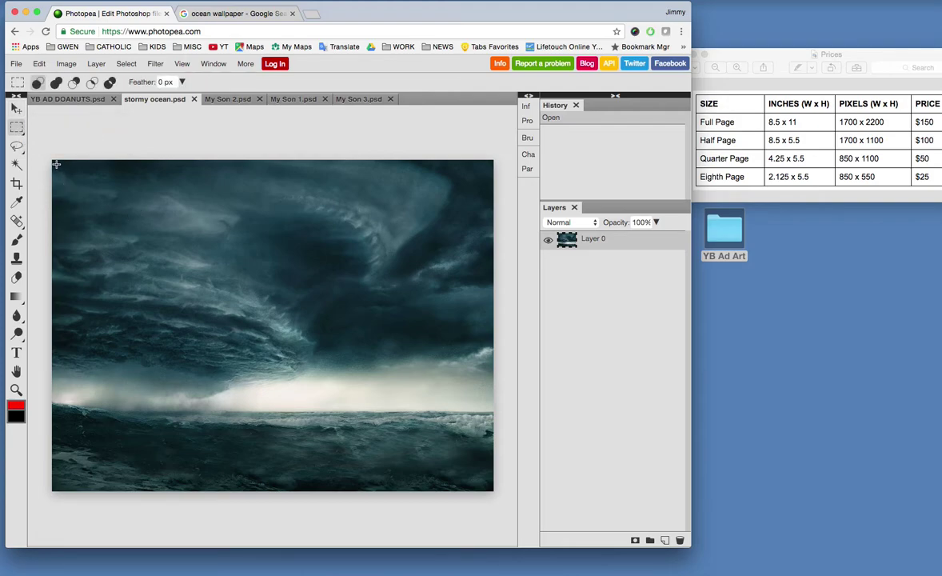
pyautogui.moveTo(56, 165); pyautogui.dragTo(488, 485)
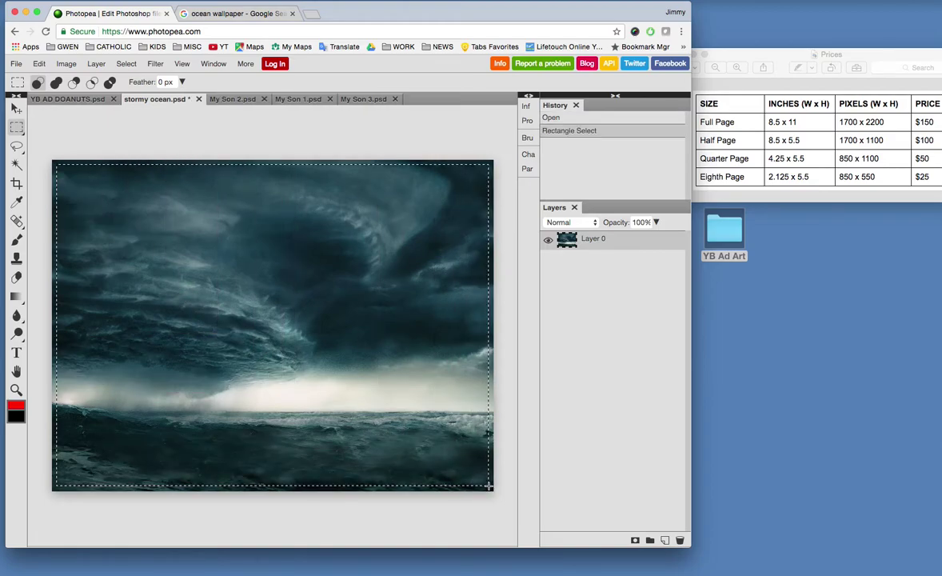
pyautogui.click(40, 63)
pyautogui.click(44, 129)
# Paste the ocean into the YB AD DOANUTS document as a new layer
pyautogui.click(69, 99)
pyautogui.click(39, 64)
pyautogui.click(47, 145)
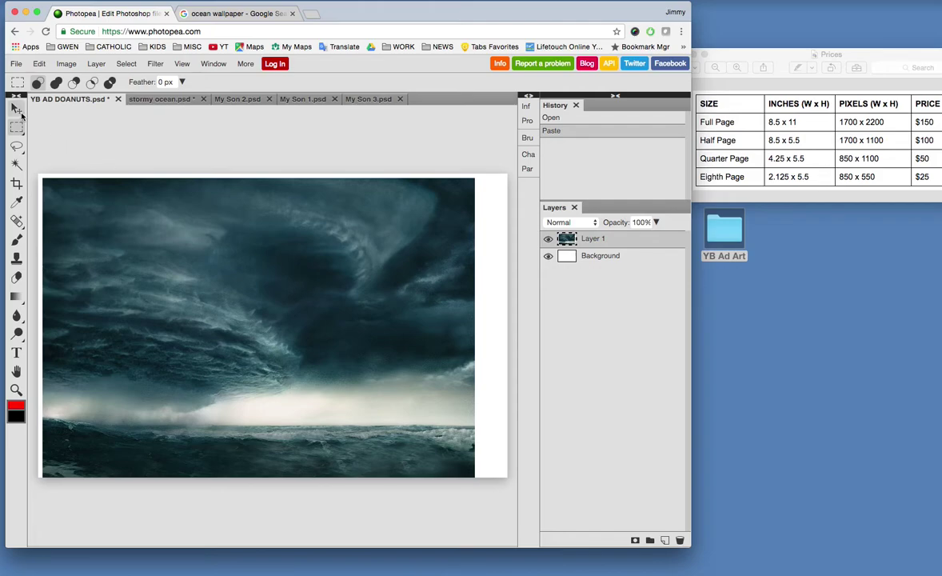
# Stretch the ocean layer right and up-left with the transform handles and apply
pyautogui.click(19, 109)
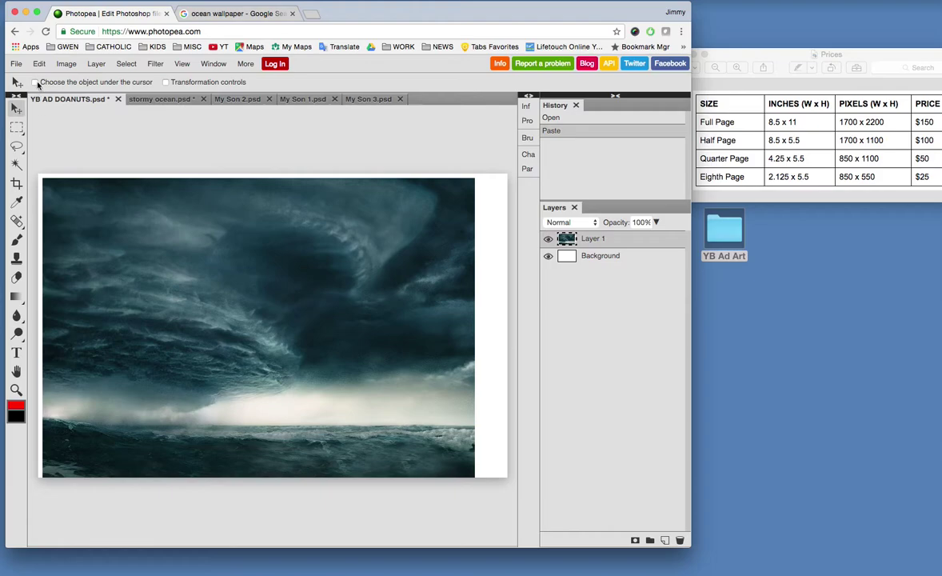
pyautogui.click(34, 83)
pyautogui.click(167, 82)
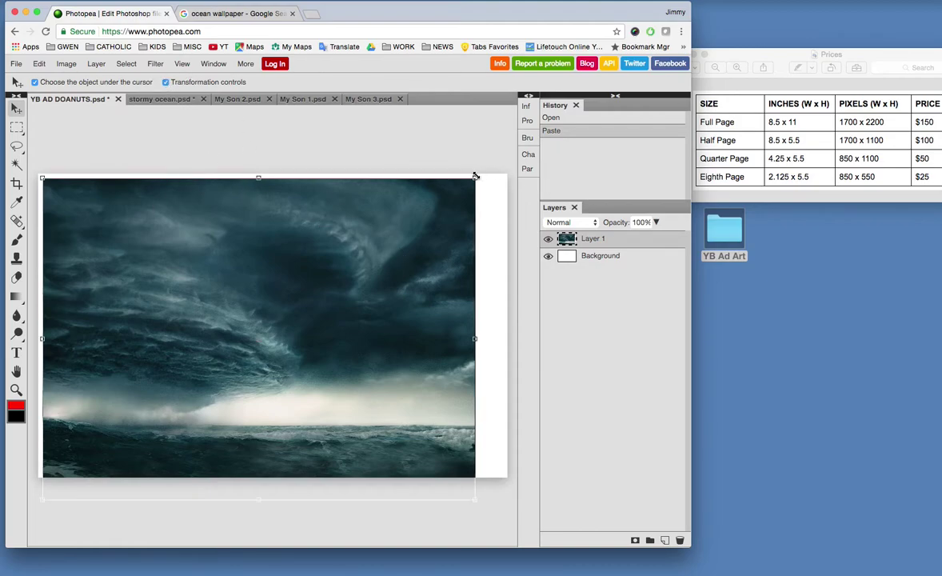
pyautogui.click(474, 177)
pyautogui.moveTo(474, 178); pyautogui.dragTo(506, 177)
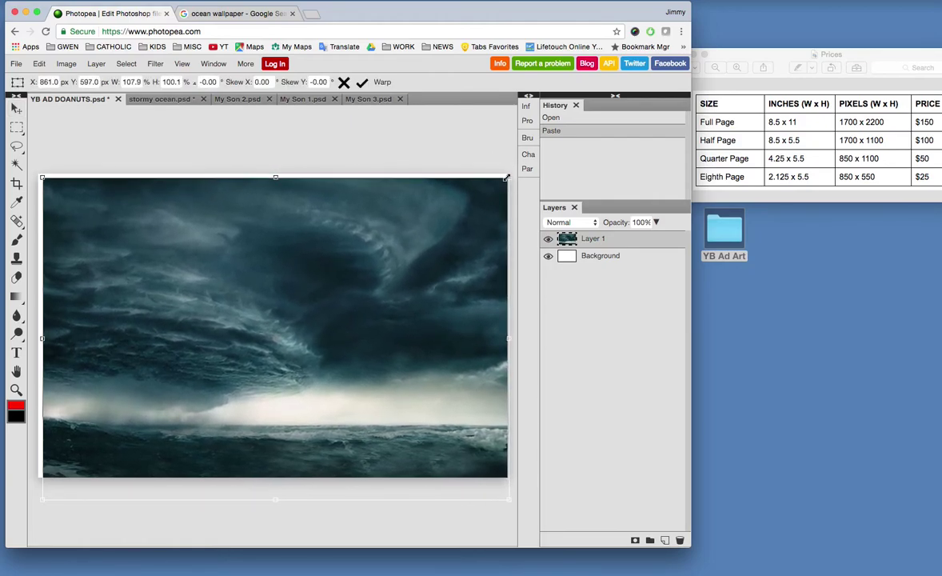
pyautogui.moveTo(42, 176); pyautogui.dragTo(32, 161)
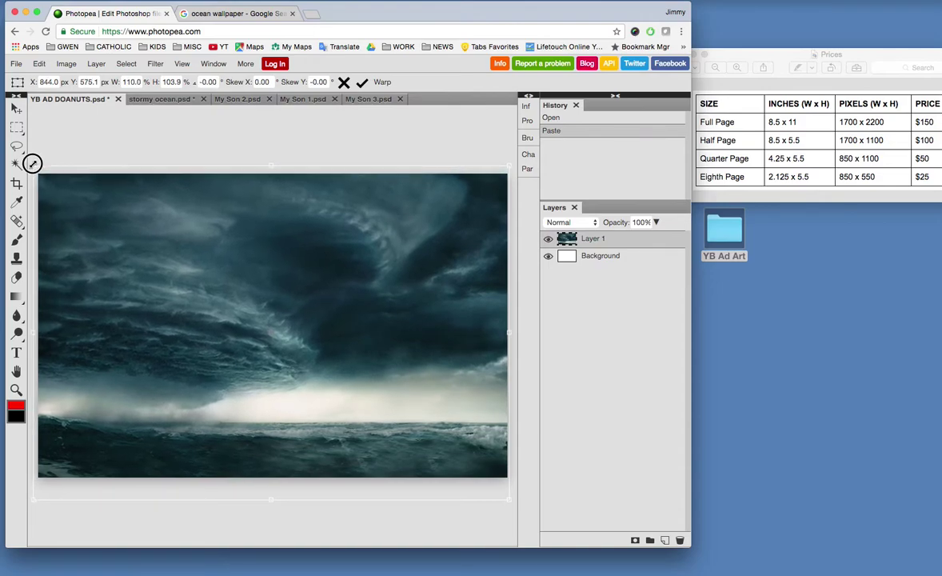
pyautogui.click(363, 82)
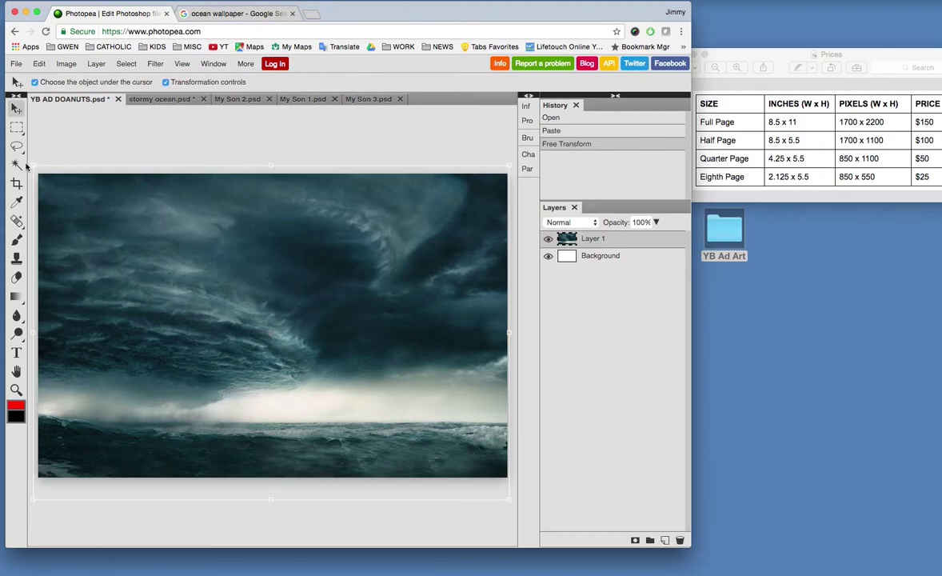
# Enlarge the ocean from its top-left corner until it covers the whole canvas
pyautogui.moveTo(31, 163); pyautogui.dragTo(73, 151)
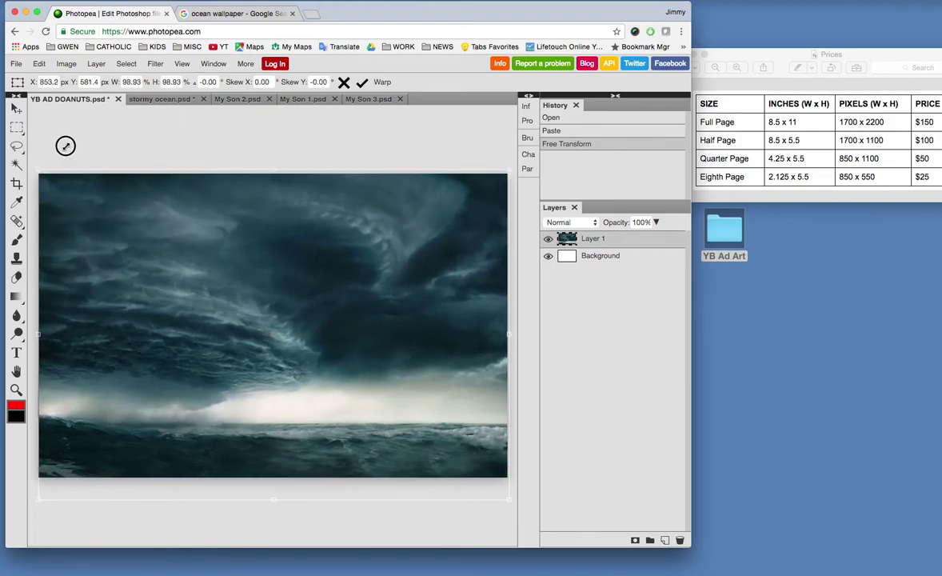
pyautogui.moveTo(65, 145); pyautogui.dragTo(63, 144)
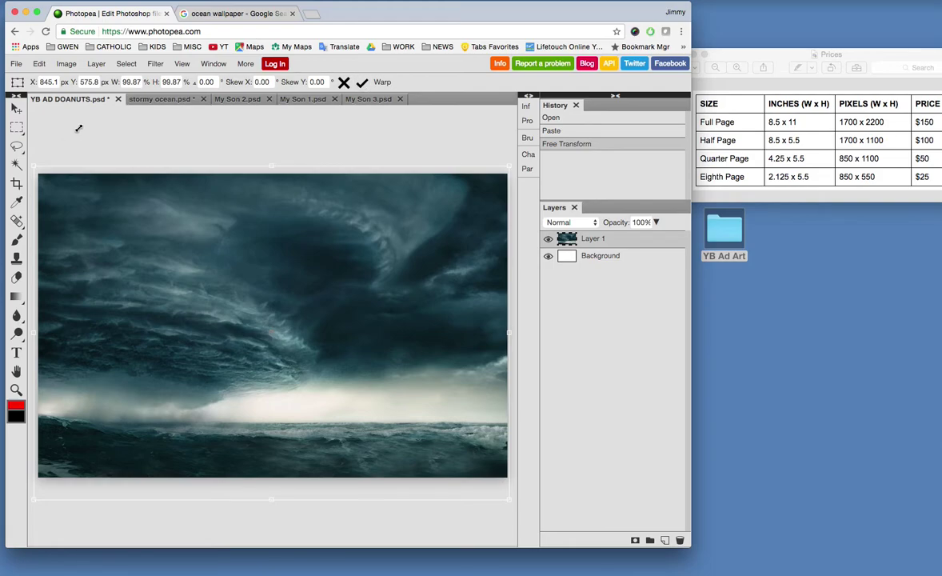
pyautogui.click(362, 83)
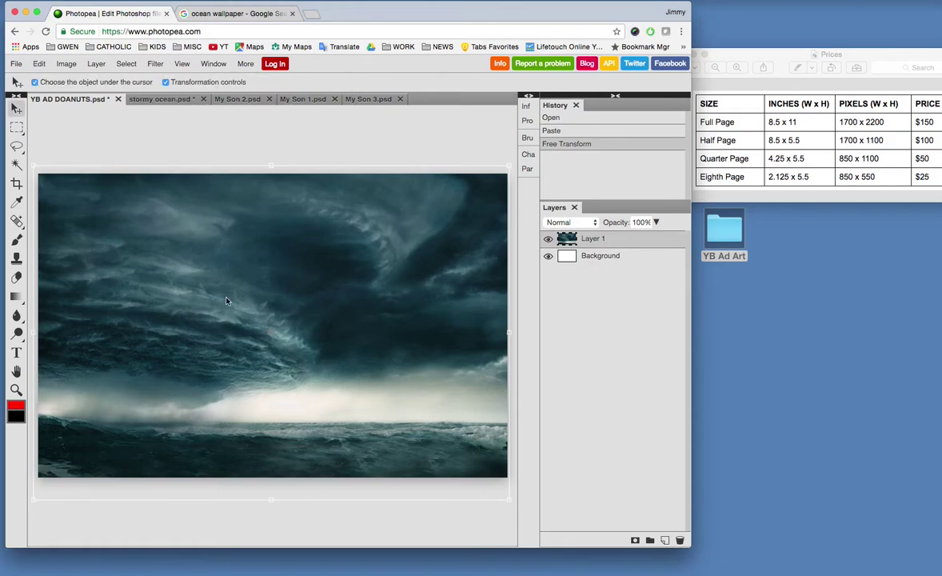
pyautogui.click(237, 99)
# Select the entire Yoda cut-out in My Son 2 and copy it
pyautogui.click(17, 128)
pyautogui.click(24, 128)
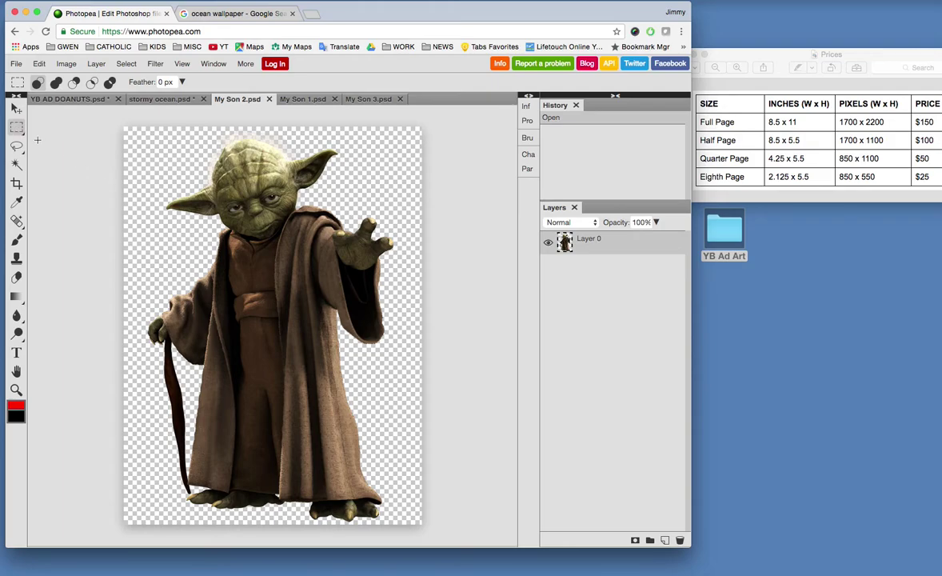
pyautogui.click(16, 127)
pyautogui.click(64, 122)
pyautogui.moveTo(127, 129); pyautogui.dragTo(415, 522)
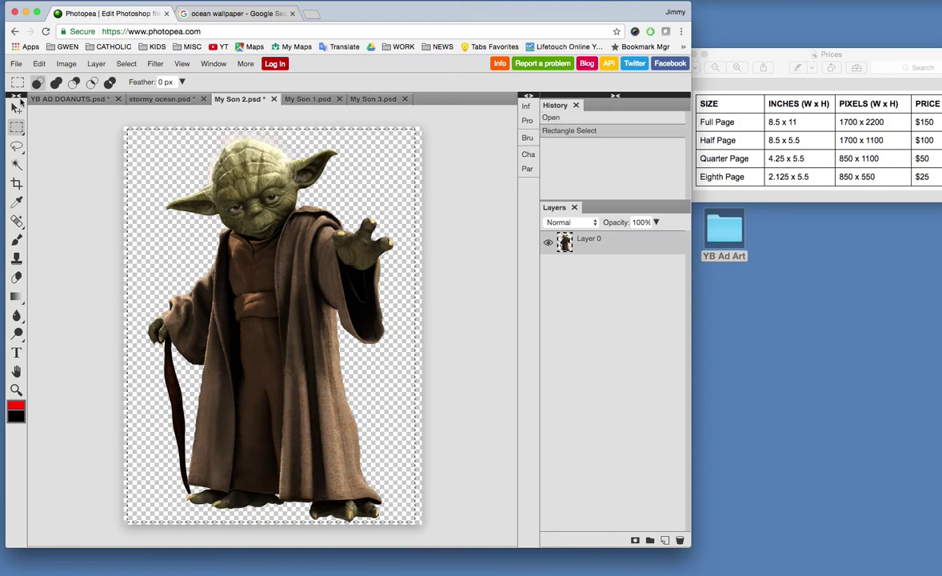
pyautogui.click(38, 63)
pyautogui.click(45, 128)
# Paste Yoda into the ad, enlarge him to about 106%, and place him left of centre
pyautogui.click(70, 99)
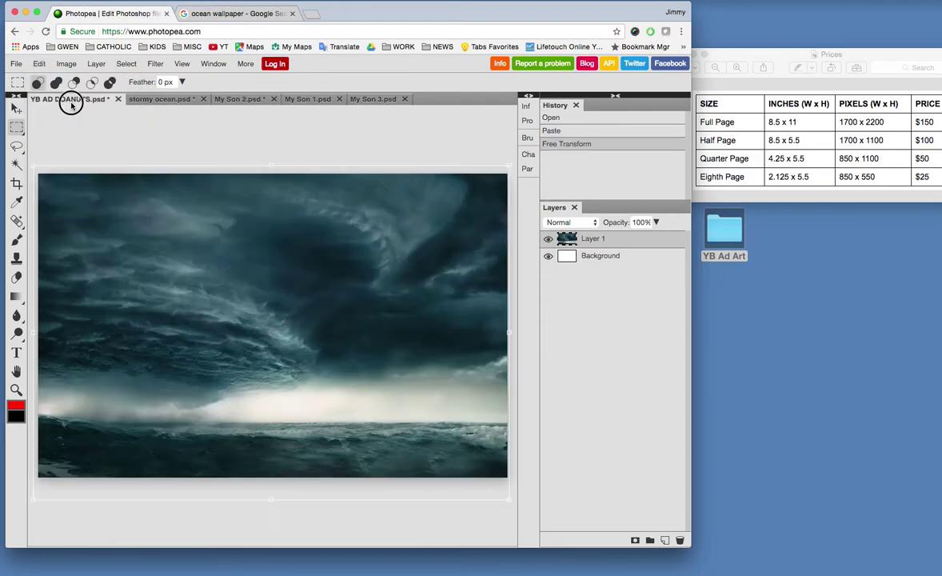
pyautogui.click(38, 63)
pyautogui.click(46, 145)
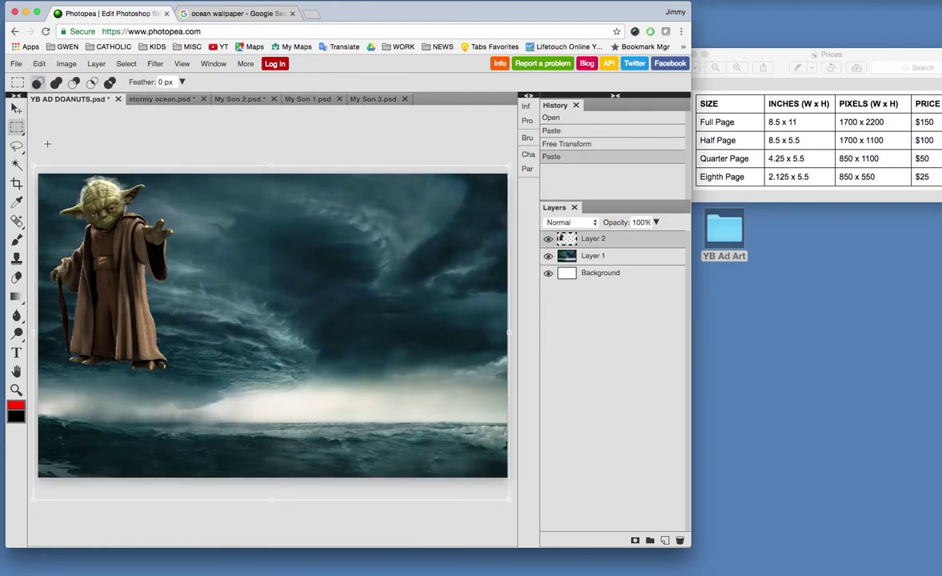
pyautogui.click(16, 108)
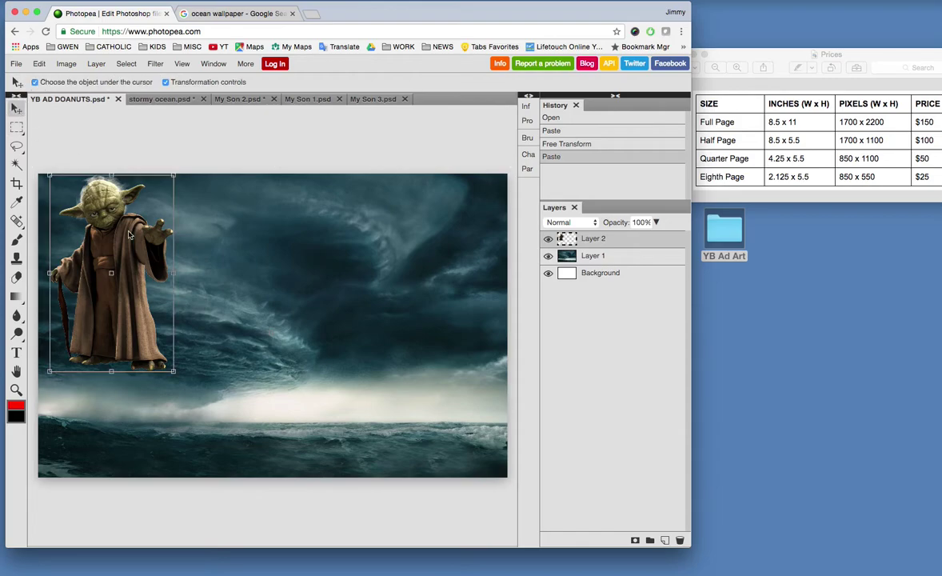
pyautogui.moveTo(122, 235); pyautogui.dragTo(287, 321)
pyautogui.moveTo(331, 262)
pyautogui.mouseDown()
pyautogui.moveTo(347, 240)
pyautogui.moveTo(327, 257)
pyautogui.moveTo(339, 250)
pyautogui.mouseUp()
pyautogui.moveTo(289, 373); pyautogui.dragTo(248, 378)
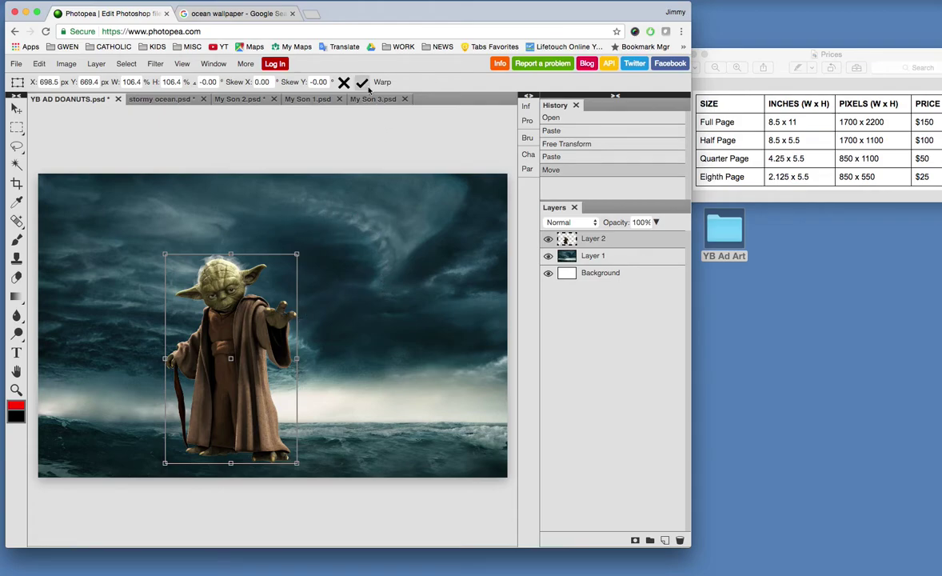
# Apply Yoda's transform, then set an elliptical marquee with 9 px feather in My Son 1
pyautogui.click(362, 85)
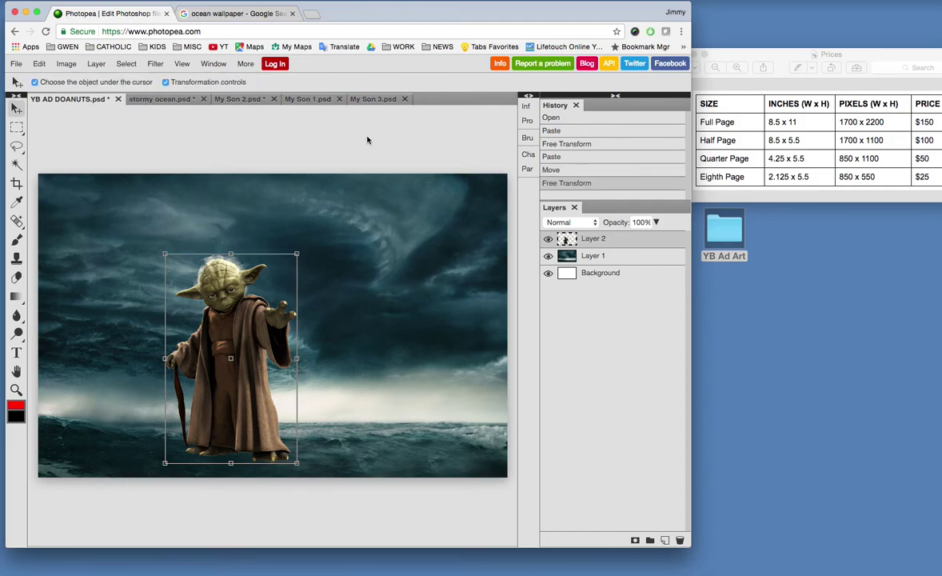
pyautogui.click(240, 99)
pyautogui.click(306, 99)
pyautogui.rightClick(19, 130)
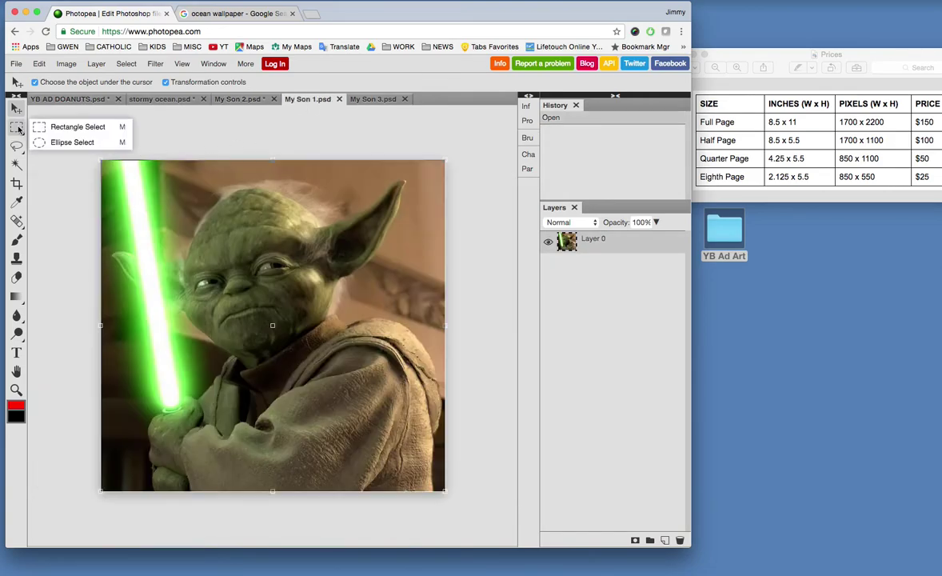
pyautogui.click(72, 142)
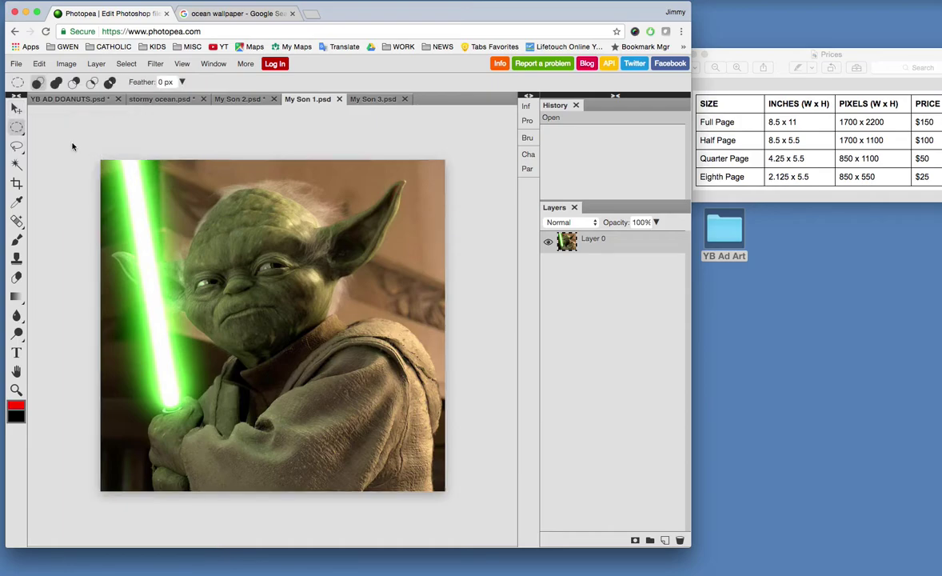
pyautogui.click(160, 83)
pyautogui.write('9')
pyautogui.press('Return')
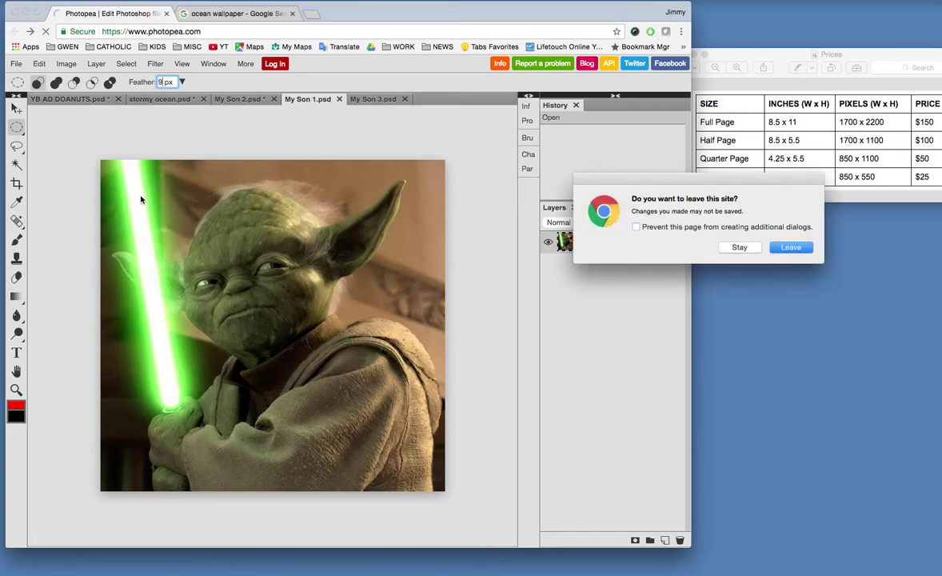
pyautogui.click(739, 247)
# Copy a circle around Yoda's face and paste it into the ad
pyautogui.moveTo(116, 160); pyautogui.dragTo(406, 453)
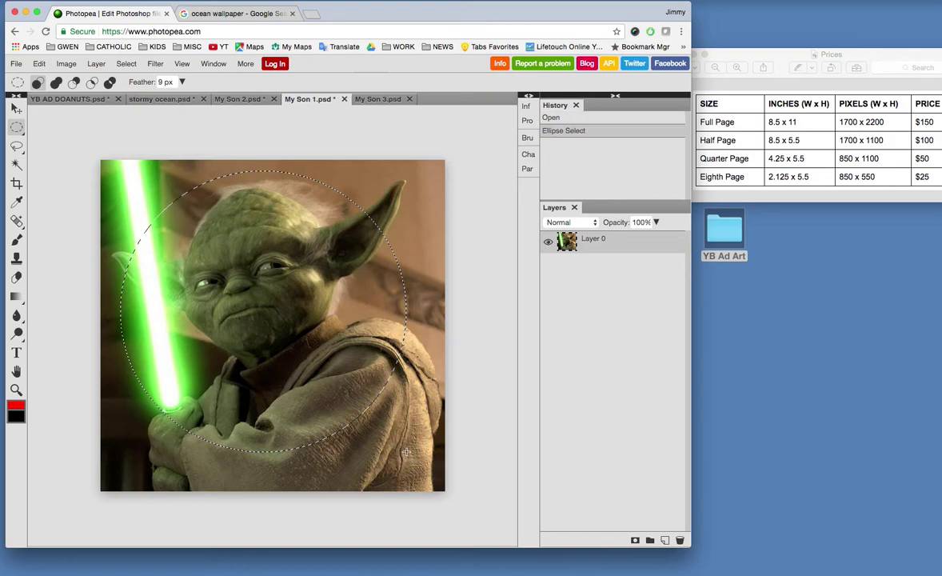
pyautogui.click(39, 64)
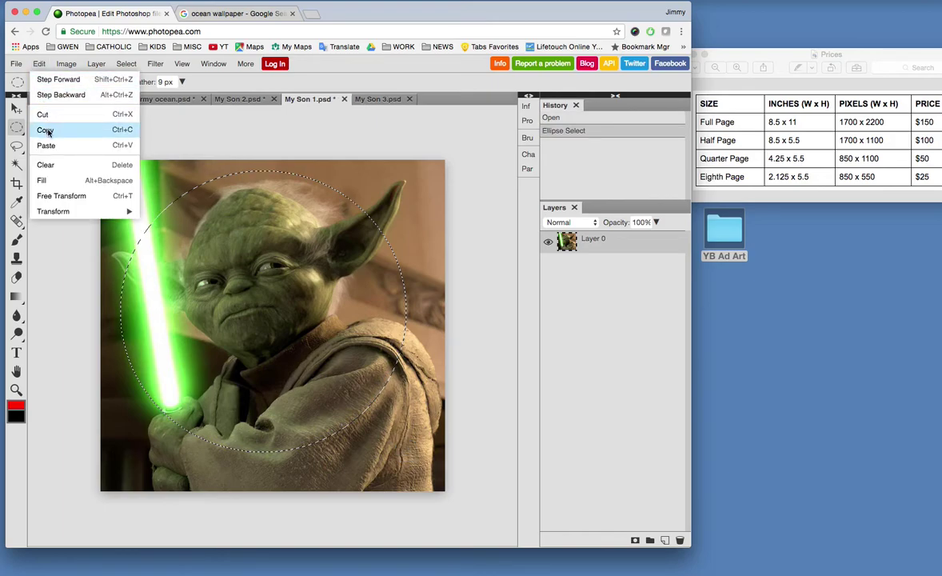
pyautogui.click(46, 130)
pyautogui.click(56, 99)
pyautogui.click(39, 64)
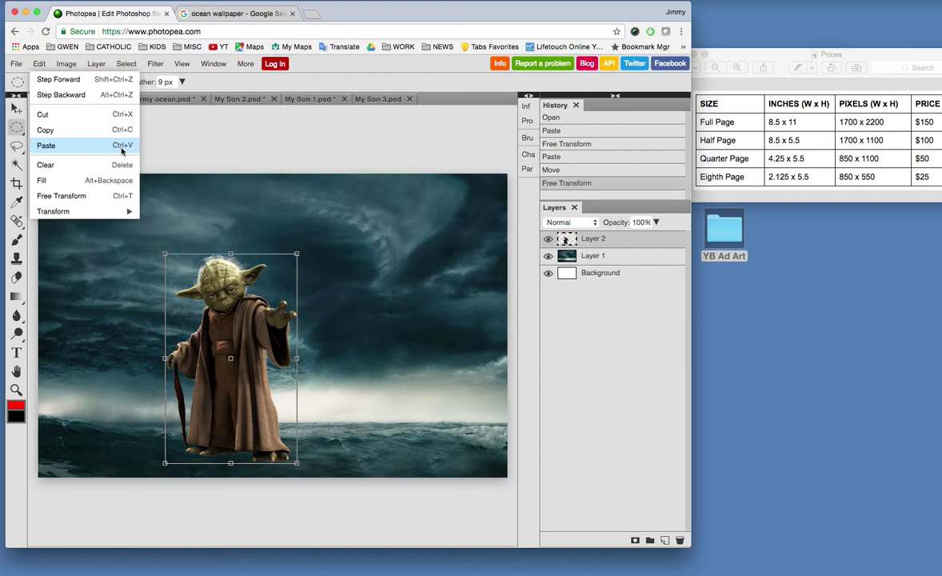
pyautogui.click(102, 147)
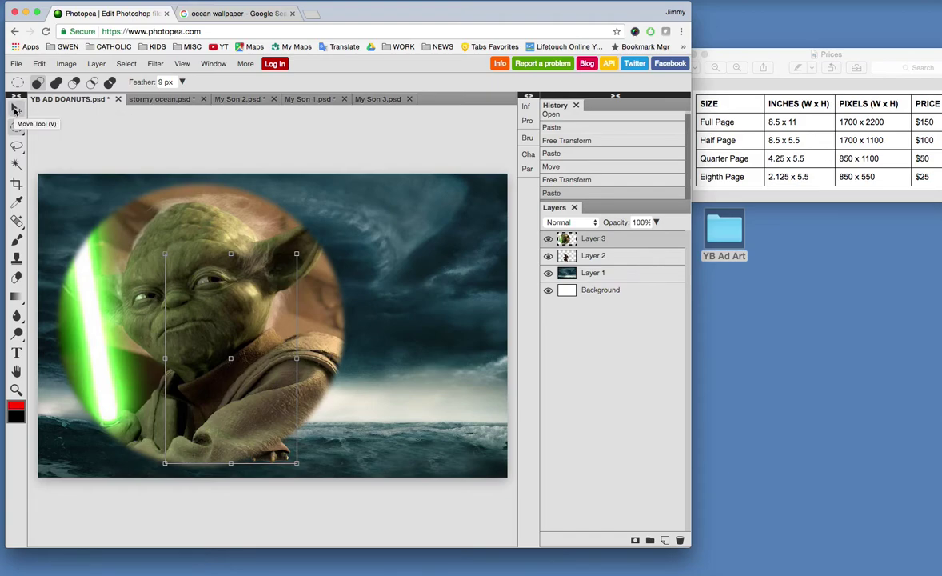
# Shrink the circular portrait and move it into the upper-left corner
pyautogui.click(14, 110)
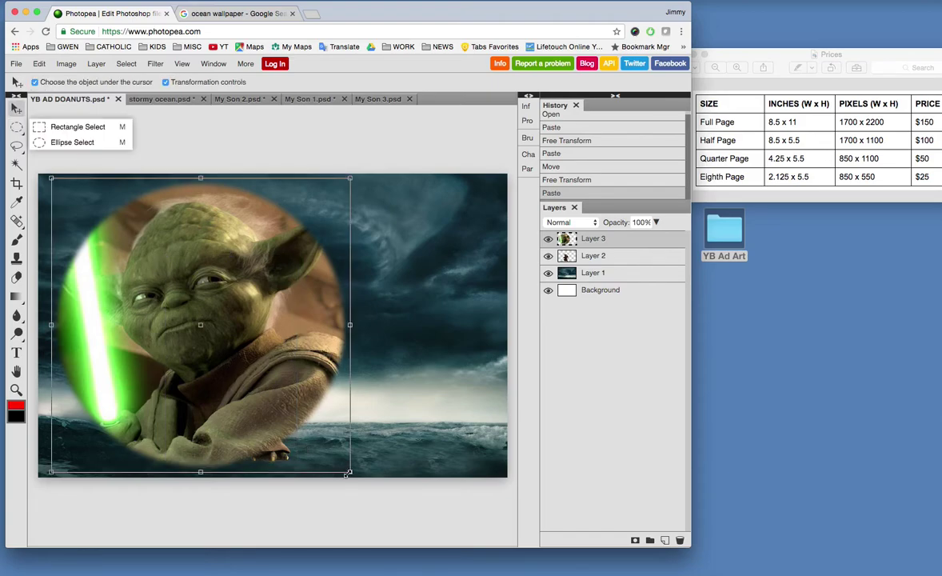
pyautogui.moveTo(351, 472); pyautogui.dragTo(252, 372)
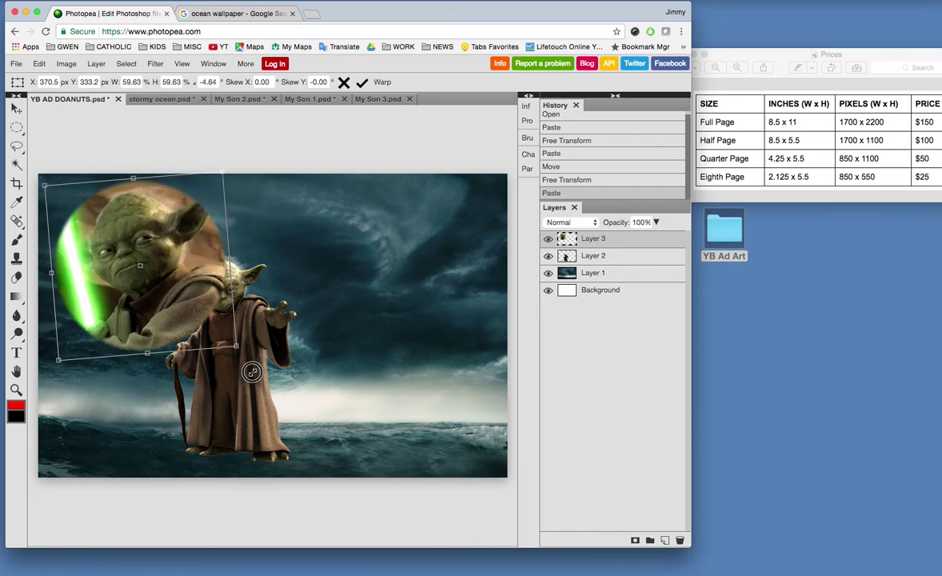
pyautogui.moveTo(252, 372); pyautogui.dragTo(250, 370)
pyautogui.click(362, 81)
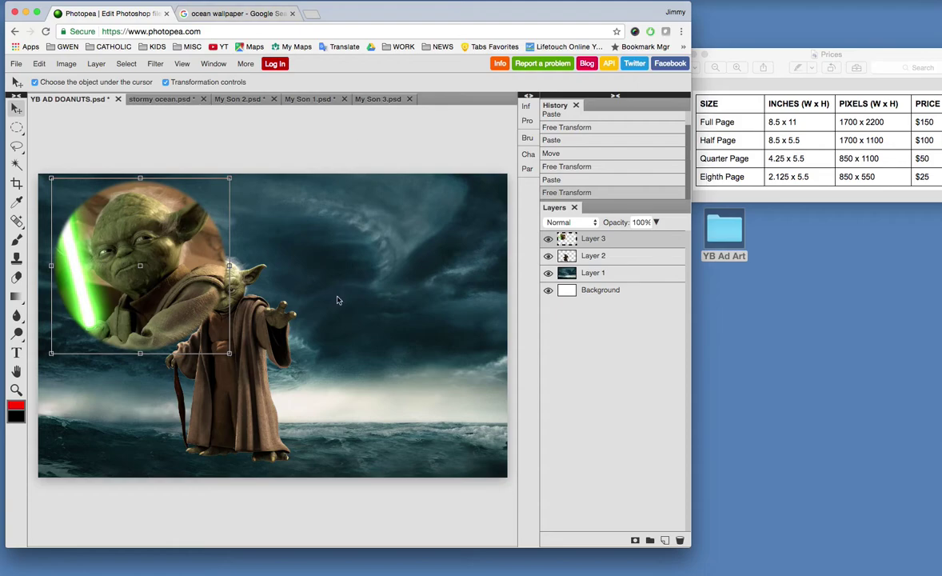
pyautogui.moveTo(169, 259)
pyautogui.mouseDown()
pyautogui.moveTo(157, 248)
pyautogui.moveTo(163, 271)
pyautogui.mouseUp()
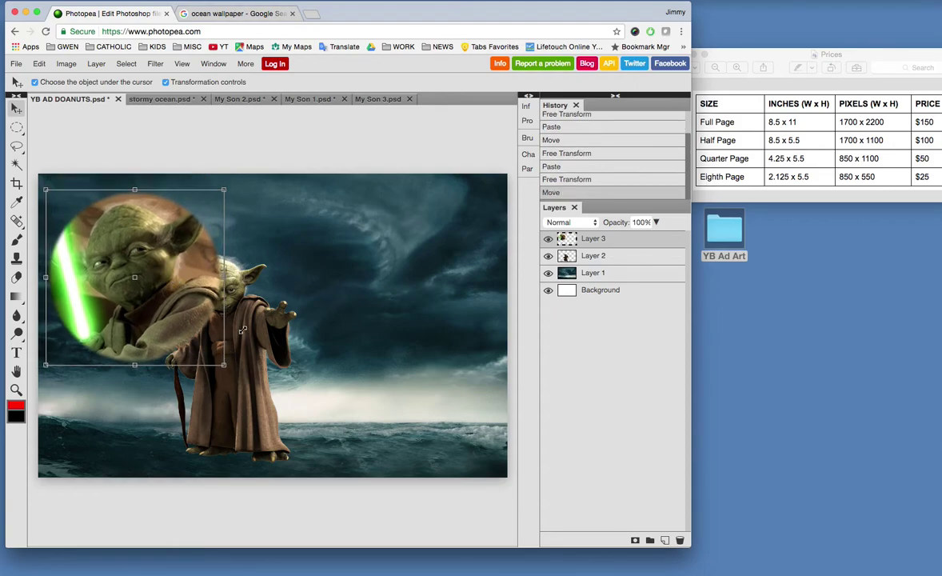
# Move the standing figure's layer above the circular portrait layer
pyautogui.click(606, 256)
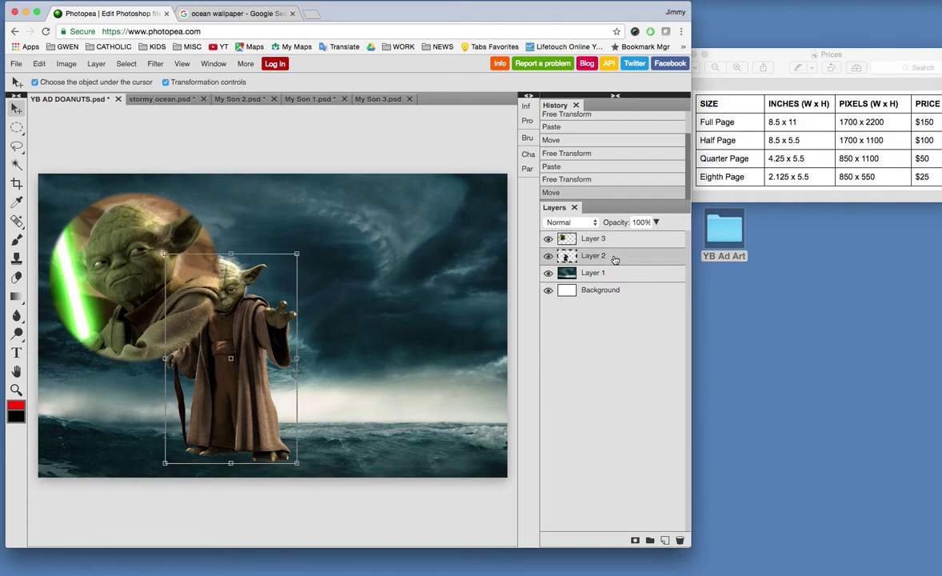
pyautogui.moveTo(614, 259); pyautogui.dragTo(616, 236)
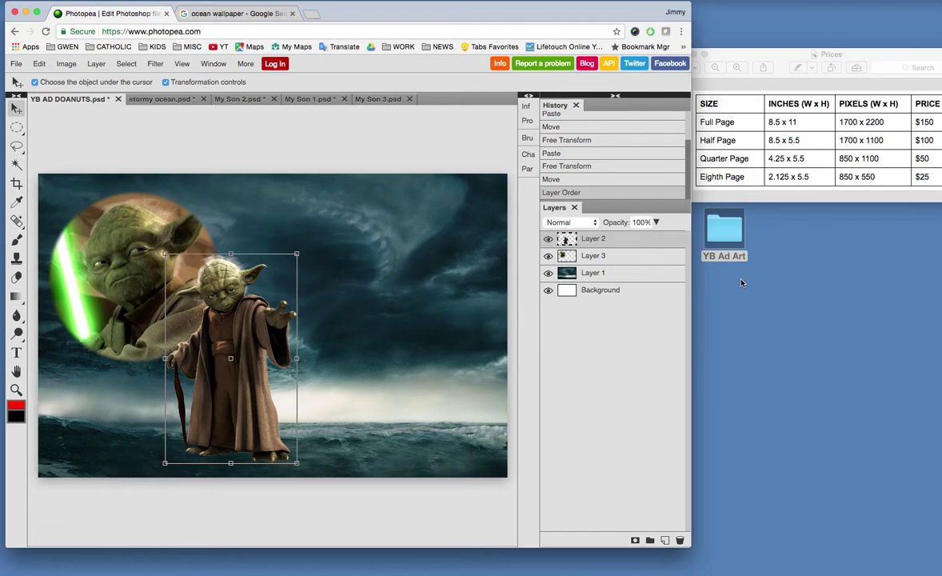
pyautogui.doubleClick(632, 243)
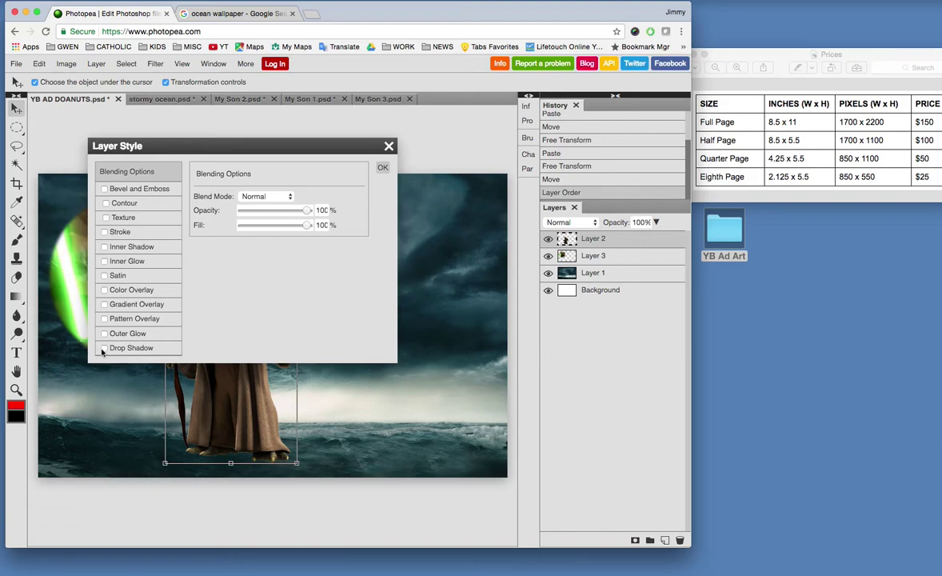
# Add a drop shadow to the standing figure with its angle set to about 60°
pyautogui.click(104, 348)
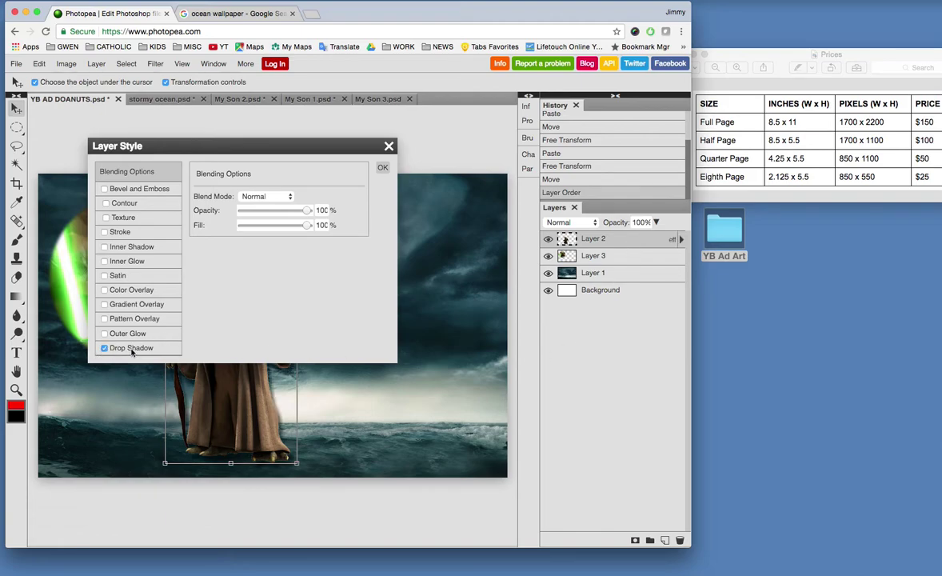
pyautogui.click(131, 349)
pyautogui.moveTo(247, 145); pyautogui.dragTo(493, 182)
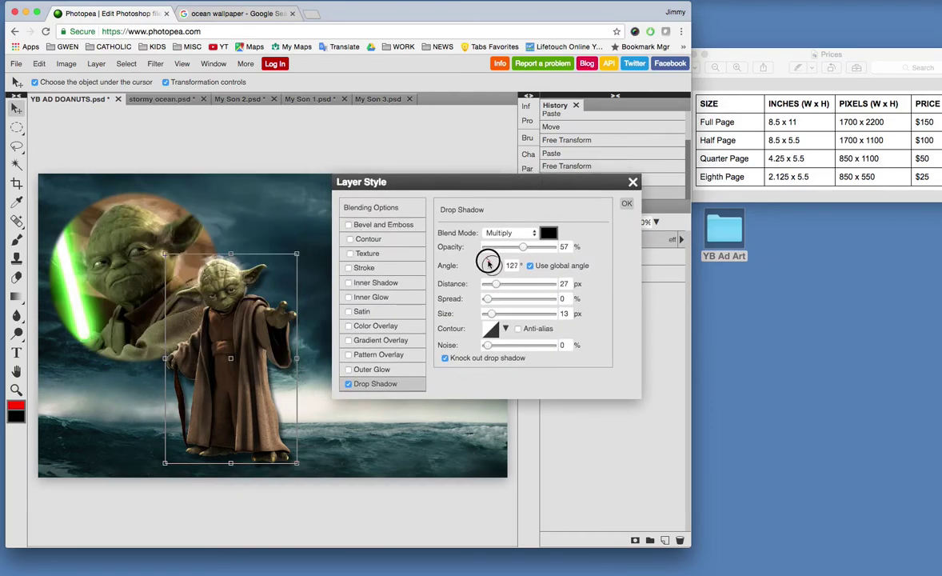
pyautogui.moveTo(489, 263); pyautogui.dragTo(494, 261)
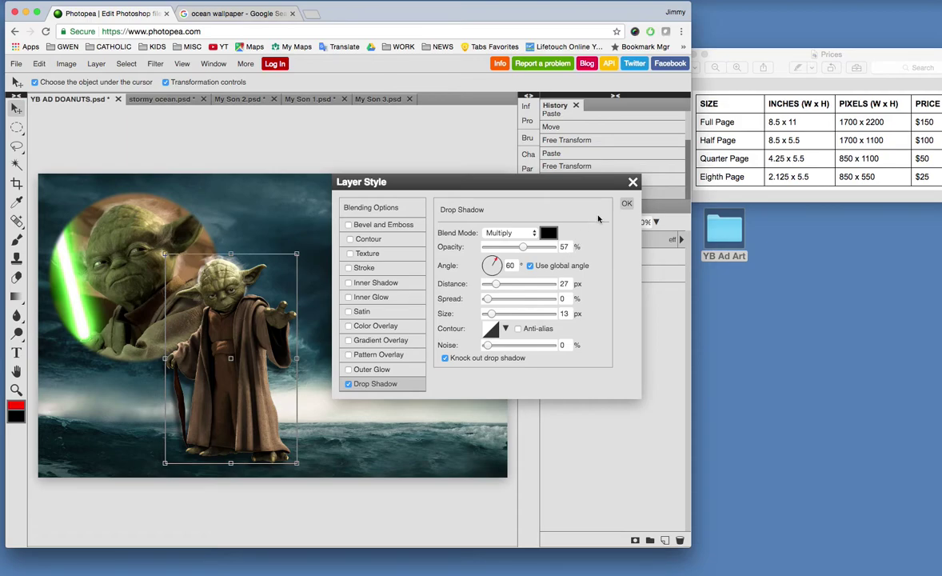
pyautogui.click(626, 203)
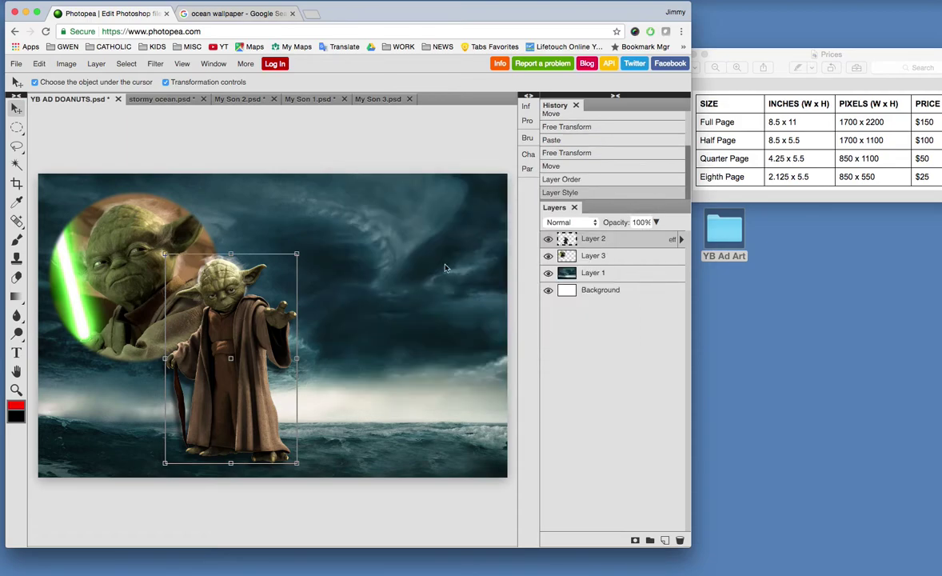
# Give the circular portrait a Bevel and Emboss: 307% depth, 102 px size, 4 px soften, 68° angle
pyautogui.click(626, 257)
pyautogui.doubleClick(626, 257)
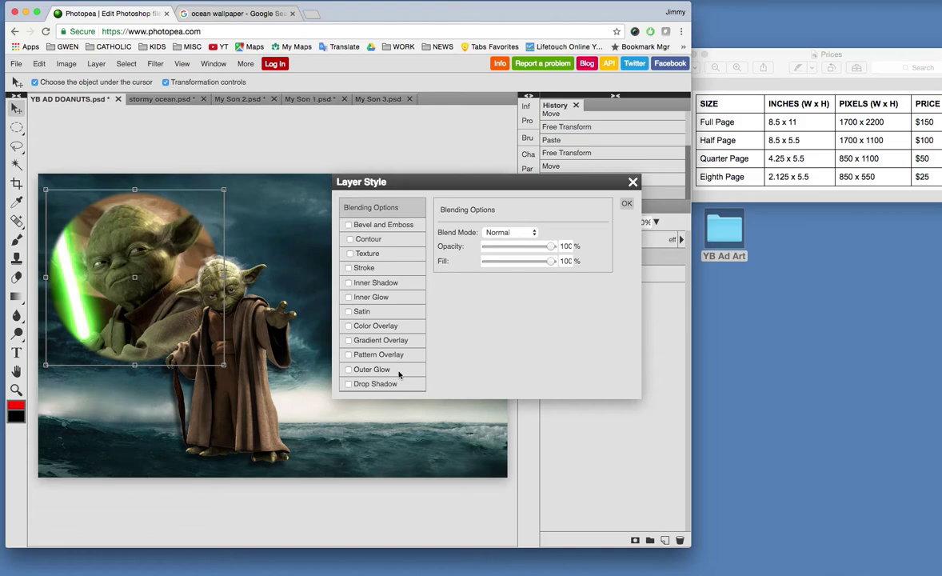
pyautogui.click(349, 225)
pyautogui.click(356, 225)
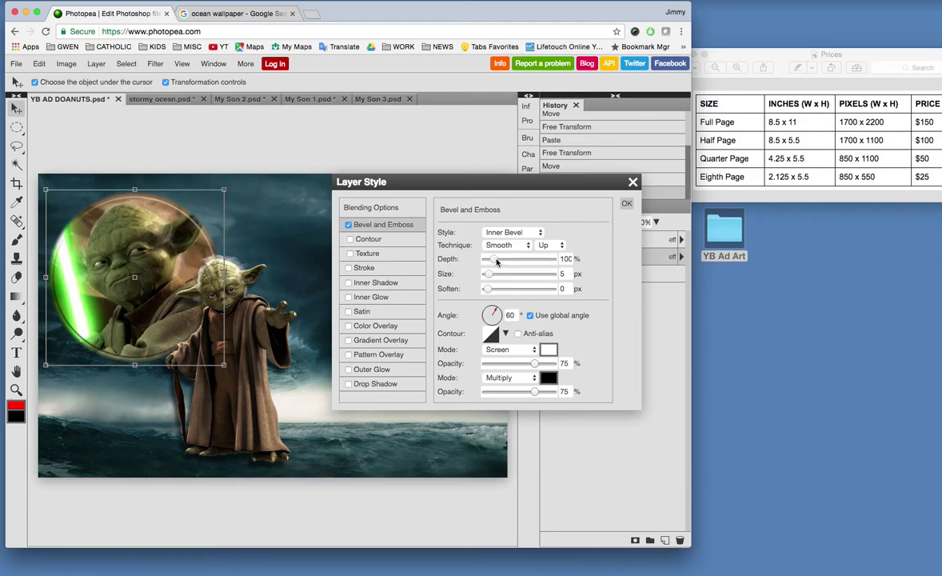
pyautogui.moveTo(493, 262)
pyautogui.mouseDown()
pyautogui.moveTo(520, 262)
pyautogui.moveTo(479, 259)
pyautogui.moveTo(508, 263)
pyautogui.mouseUp()
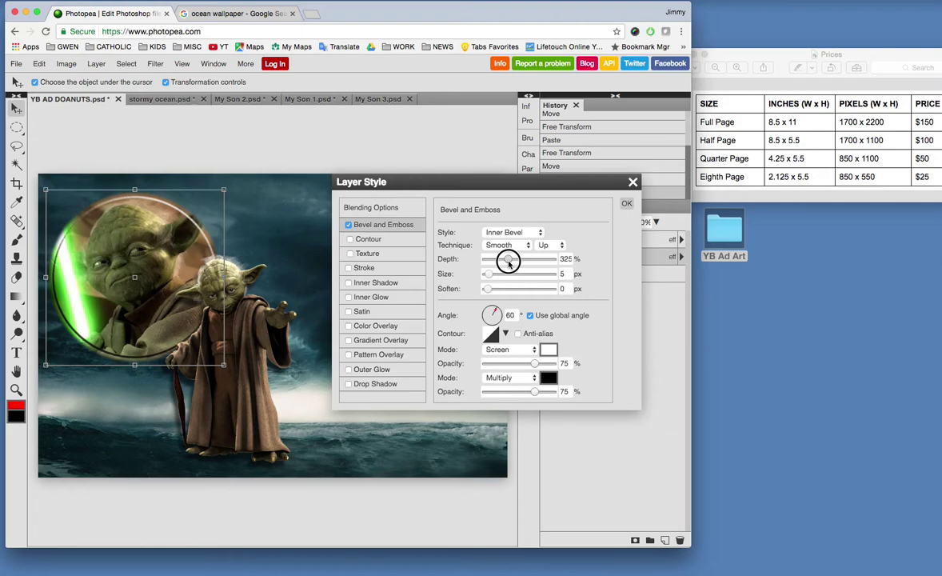
pyautogui.moveTo(509, 262)
pyautogui.mouseDown()
pyautogui.moveTo(496, 273)
pyautogui.moveTo(521, 273)
pyautogui.mouseUp()
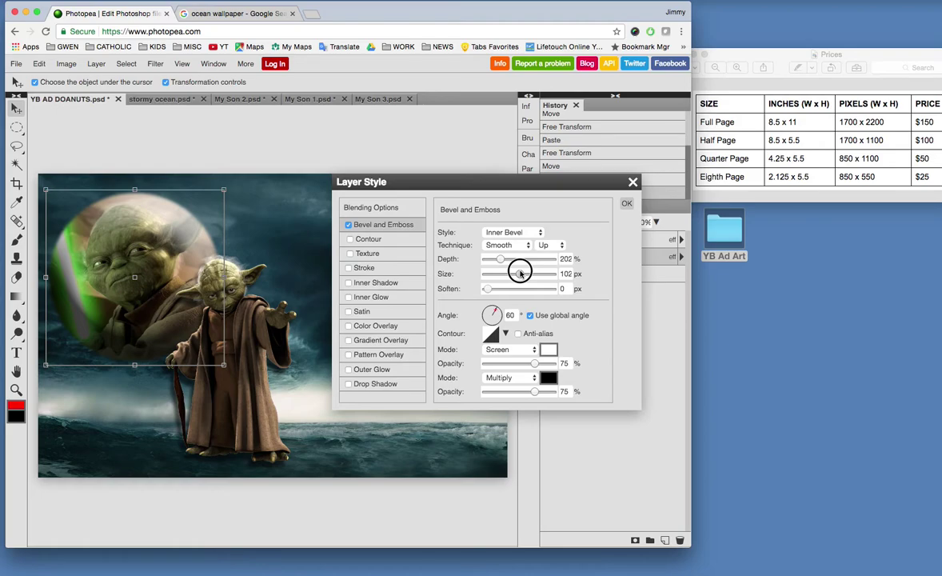
pyautogui.moveTo(496, 309); pyautogui.dragTo(499, 308)
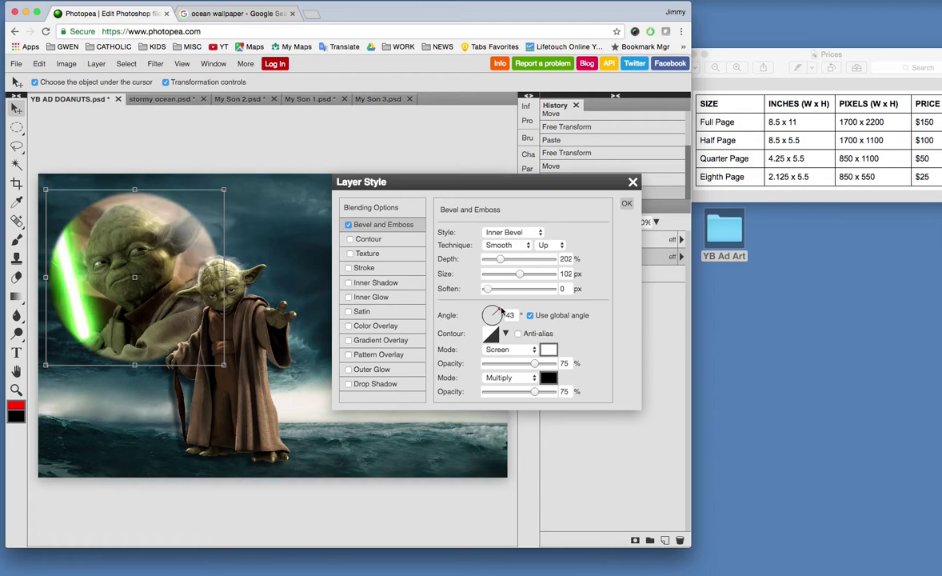
pyautogui.moveTo(501, 310); pyautogui.dragTo(496, 308)
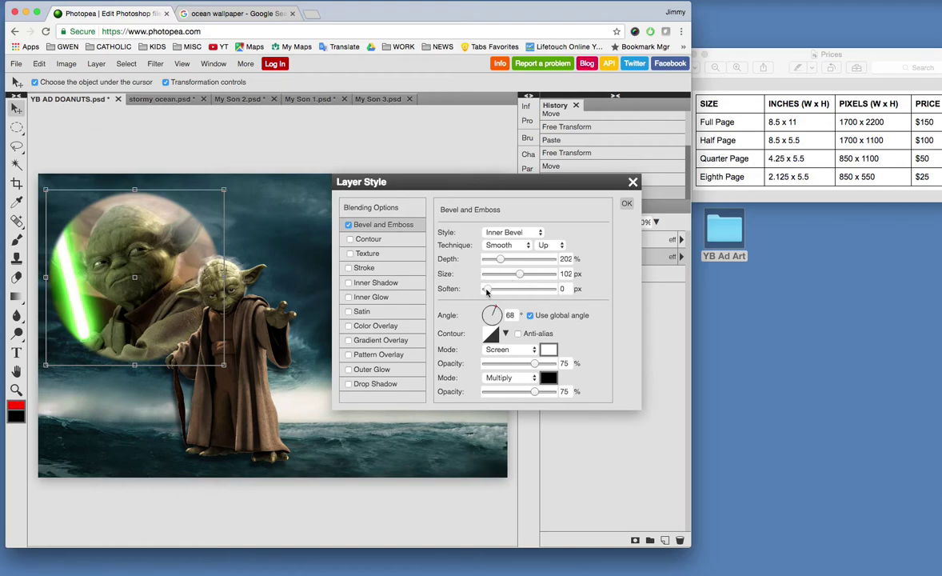
pyautogui.moveTo(486, 291); pyautogui.dragTo(497, 259)
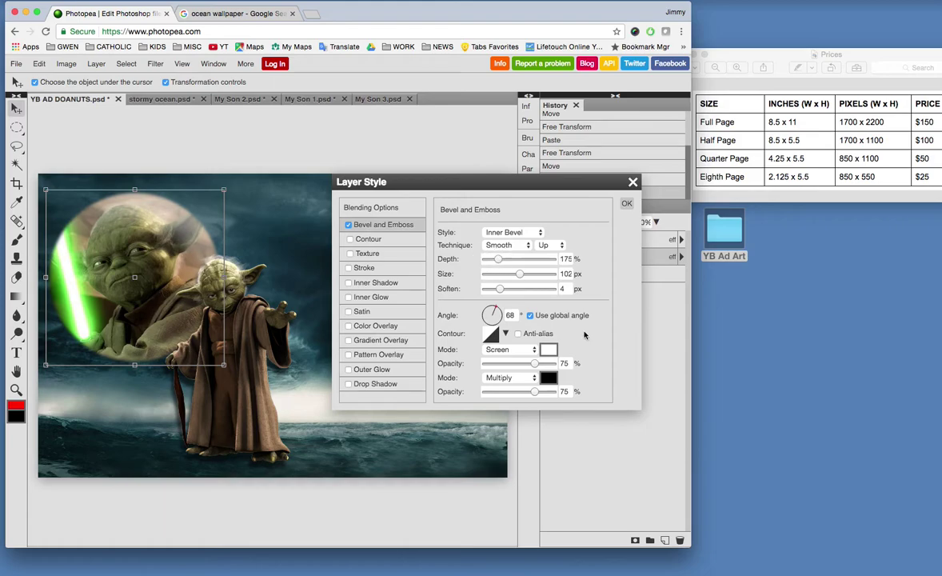
pyautogui.moveTo(489, 259); pyautogui.dragTo(507, 260)
pyautogui.click(626, 204)
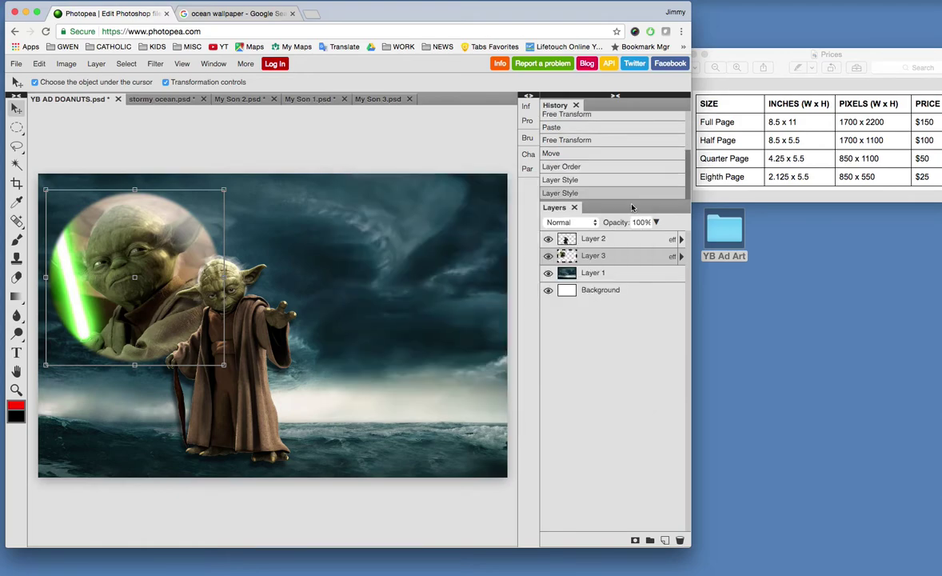
pyautogui.click(411, 333)
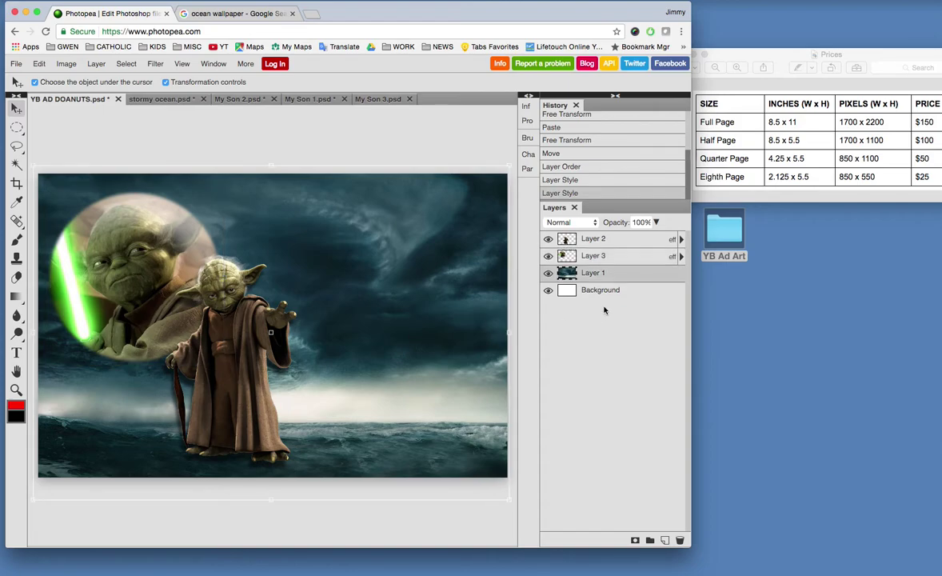
# Draw a headline text box across the top and set its size to 118 pt
pyautogui.click(16, 352)
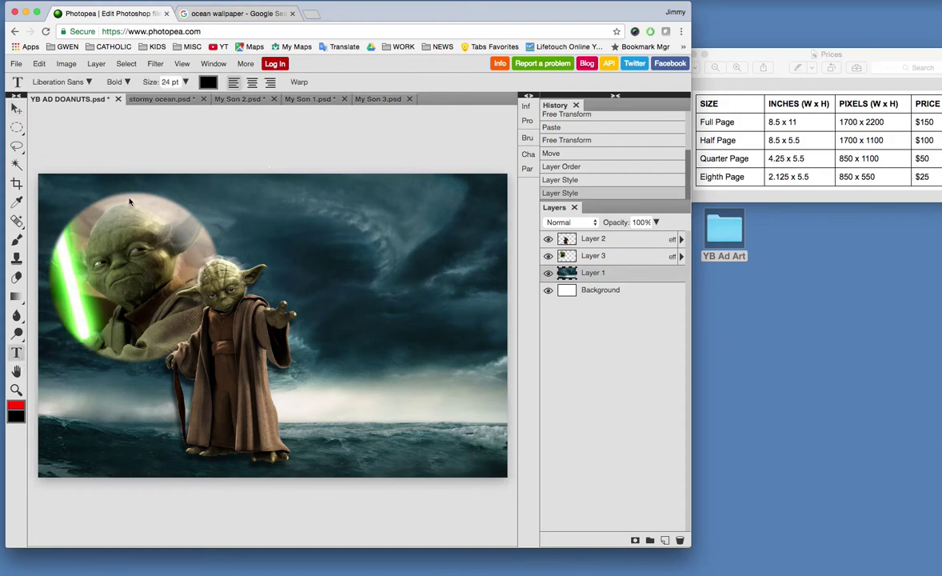
pyautogui.moveTo(101, 188); pyautogui.dragTo(469, 241)
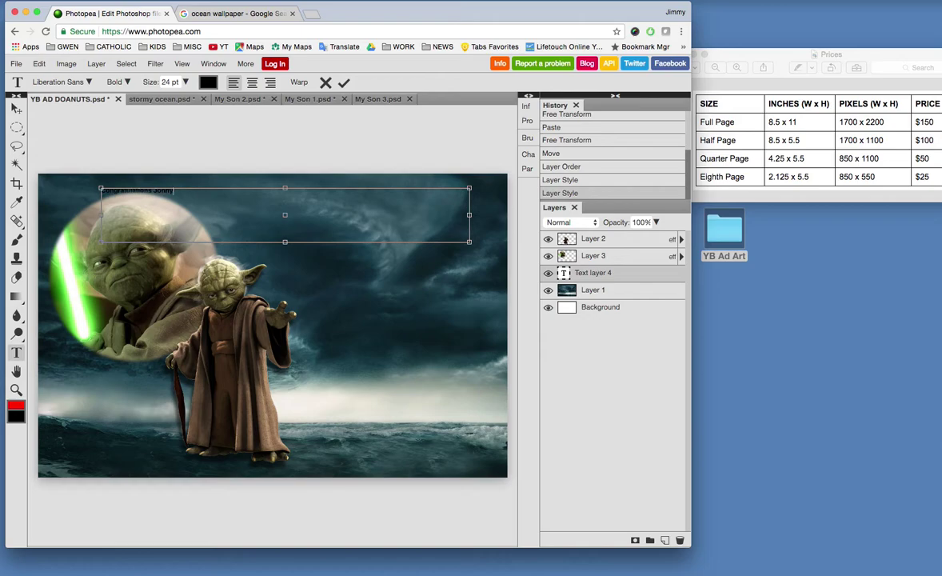
pyautogui.press('super+a')
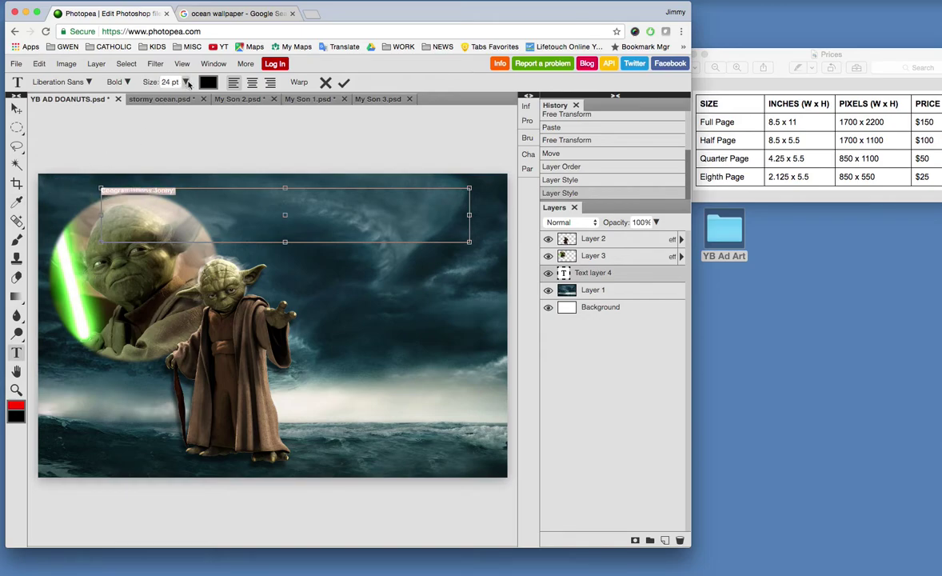
pyautogui.click(185, 82)
pyautogui.moveTo(162, 102); pyautogui.dragTo(171, 100)
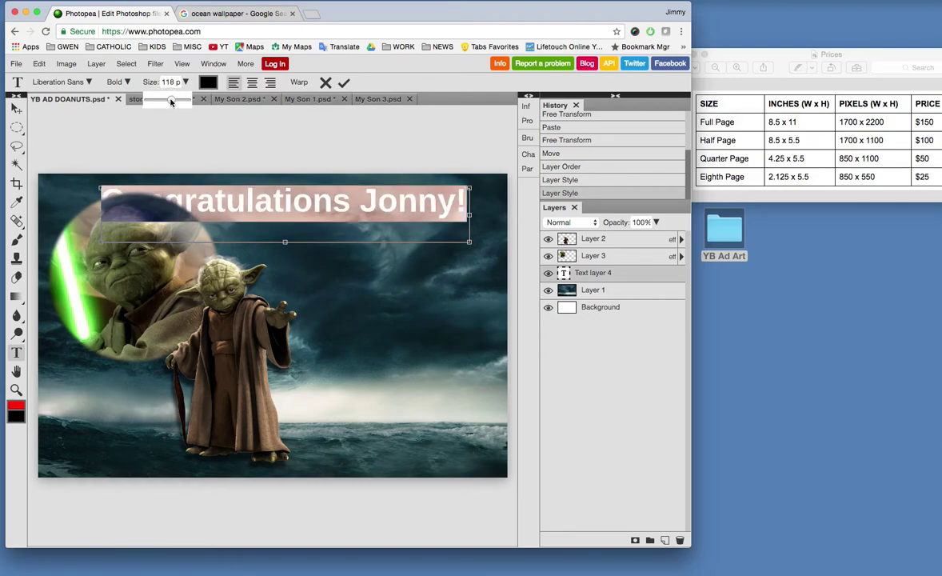
# Set the headline font to Spin Cycle OT and widen the text box to fit
pyautogui.click(89, 83)
pyautogui.moveTo(181, 166); pyautogui.dragTo(187, 342)
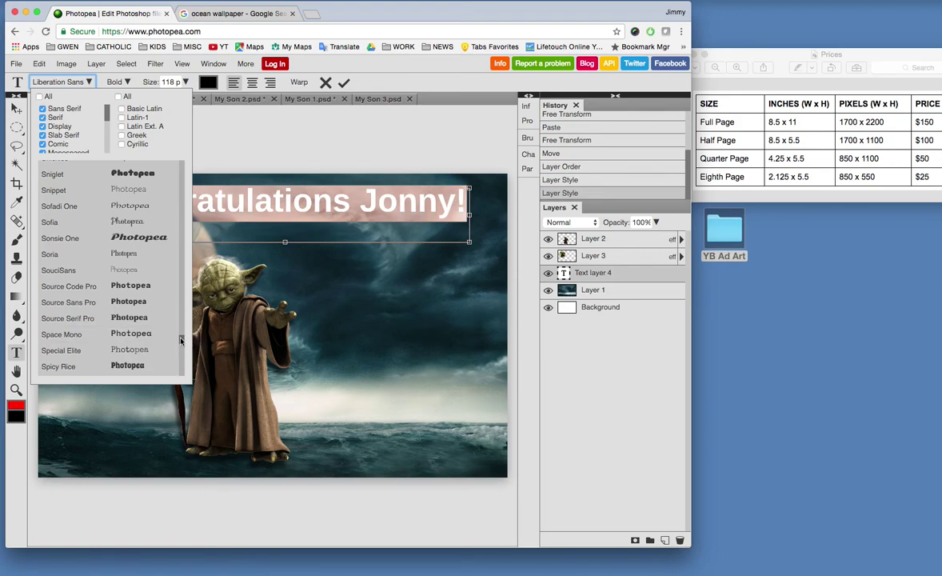
pyautogui.moveTo(181, 337); pyautogui.dragTo(180, 341)
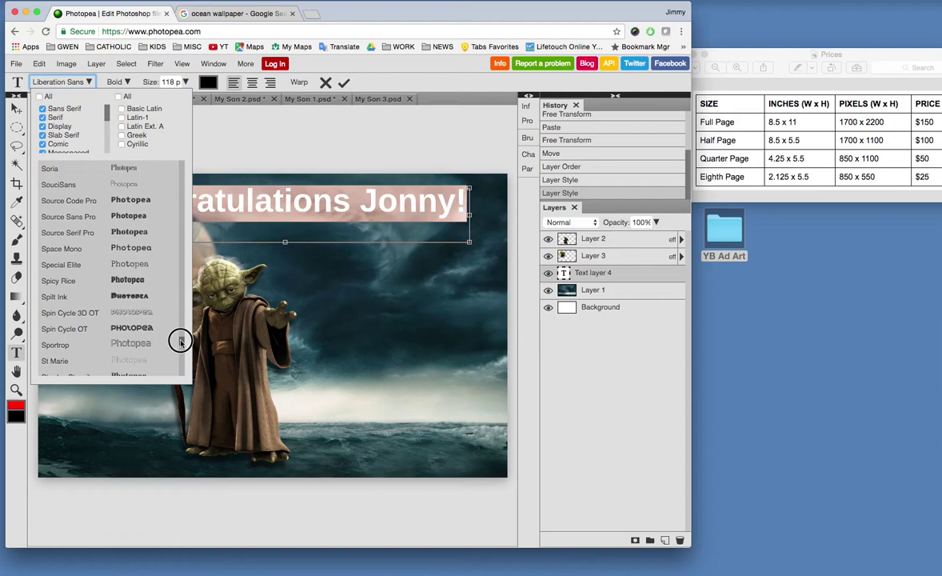
pyautogui.click(124, 335)
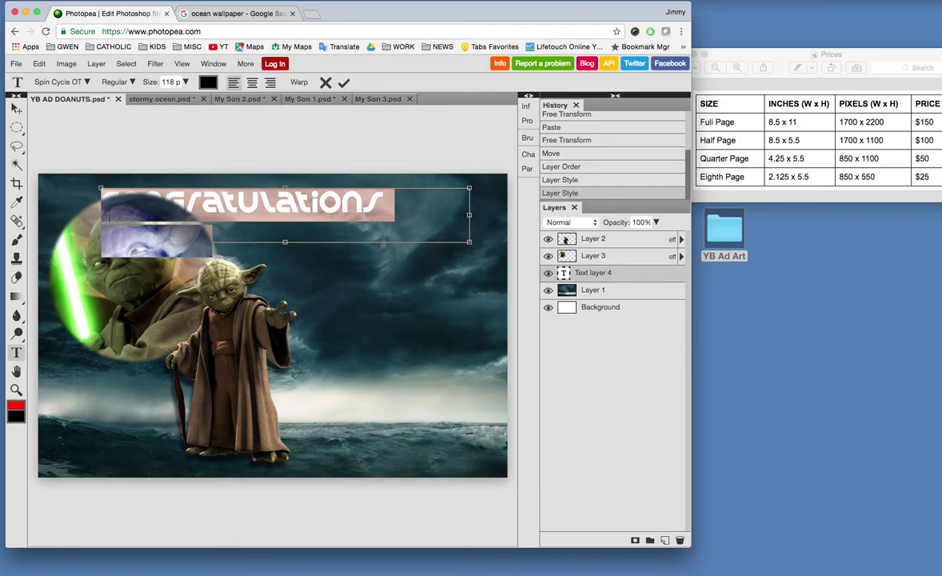
pyautogui.moveTo(103, 215); pyautogui.dragTo(58, 214)
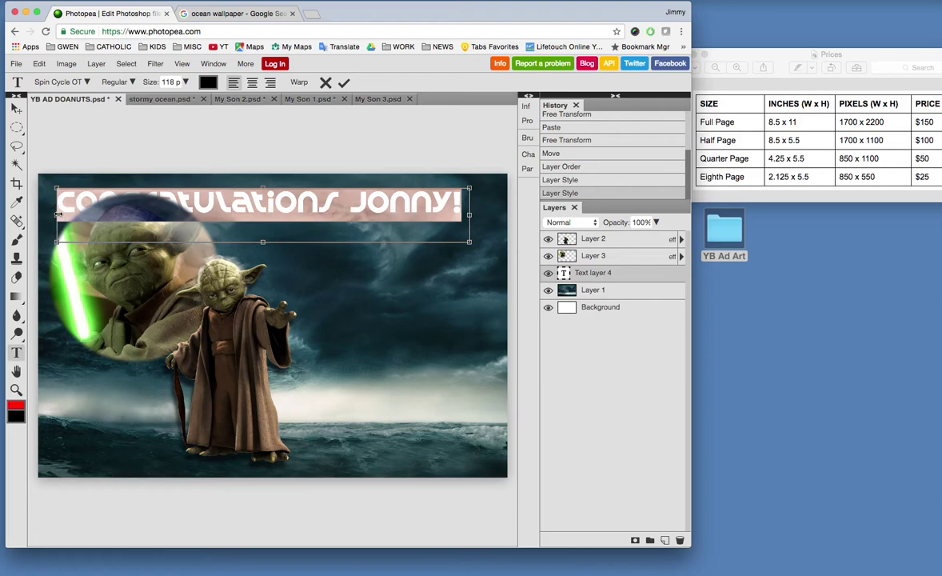
# Commit the headline, nudge it slightly down-right, and move its layer above the son photos
pyautogui.click(344, 82)
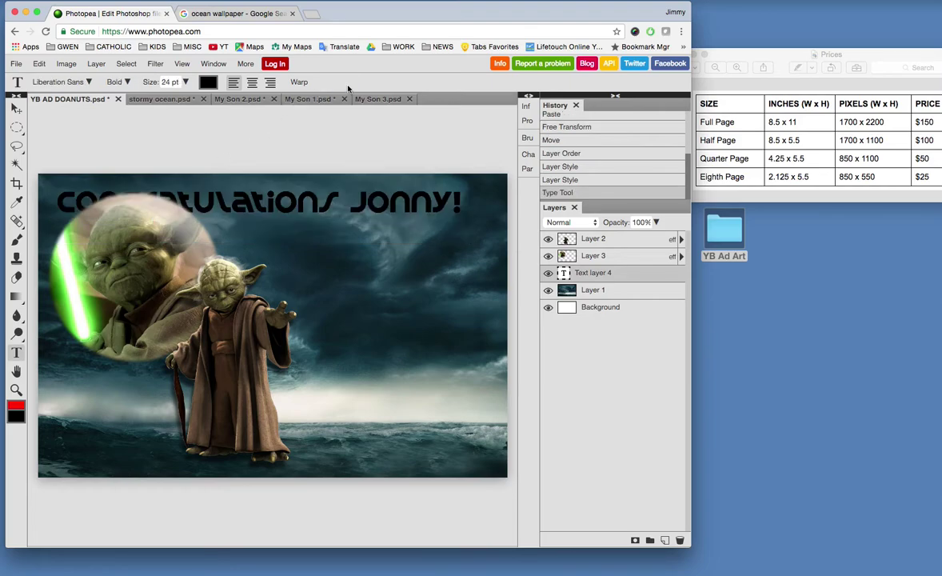
pyautogui.press('v')
pyautogui.moveTo(319, 203); pyautogui.dragTo(324, 216)
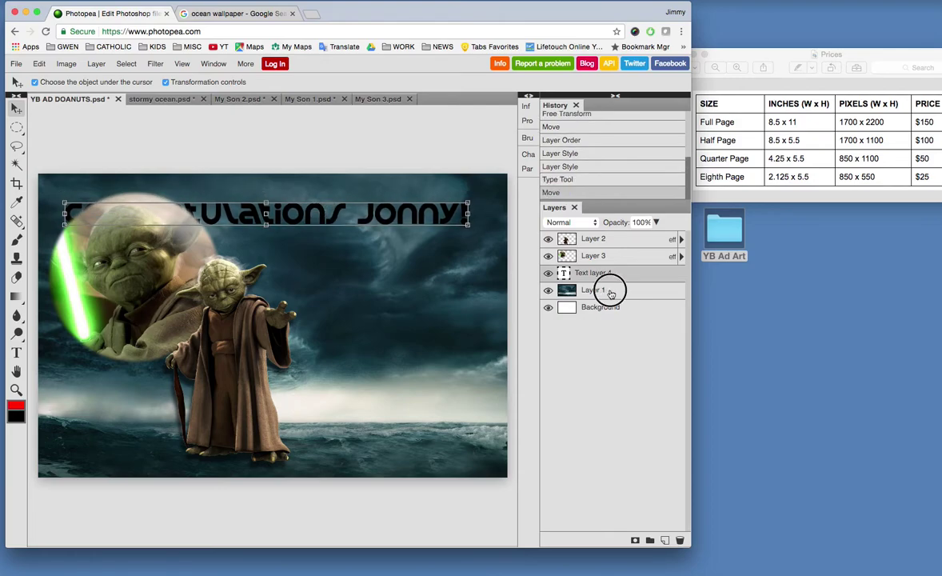
pyautogui.moveTo(610, 294); pyautogui.dragTo(628, 234)
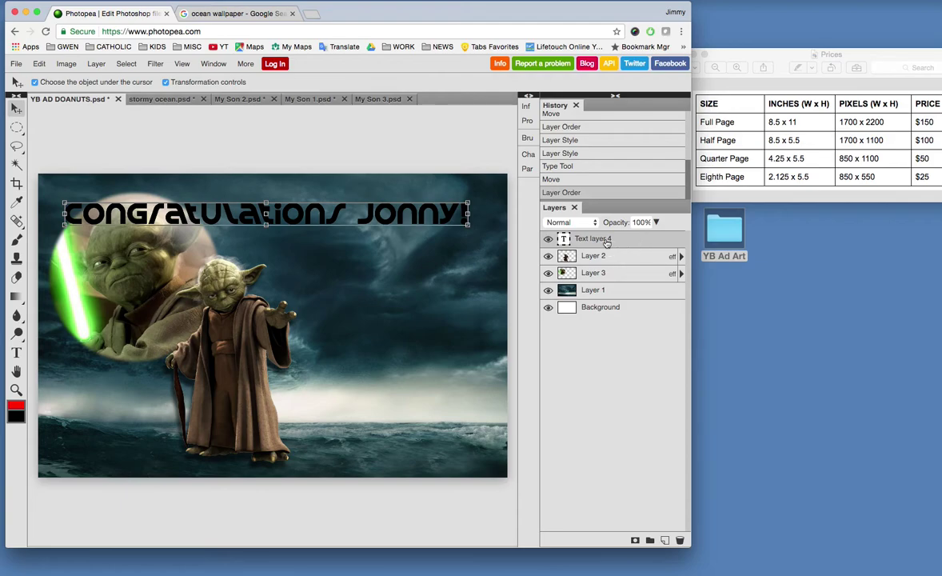
# Rename the headline text layer 'Congrats' and open its Layer Style dialog
pyautogui.click(608, 241)
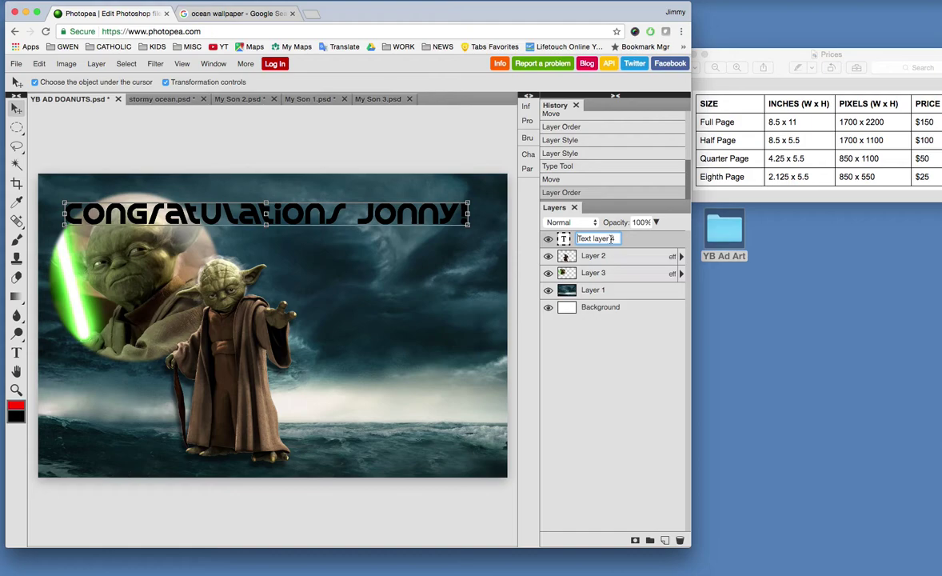
pyautogui.click(612, 241)
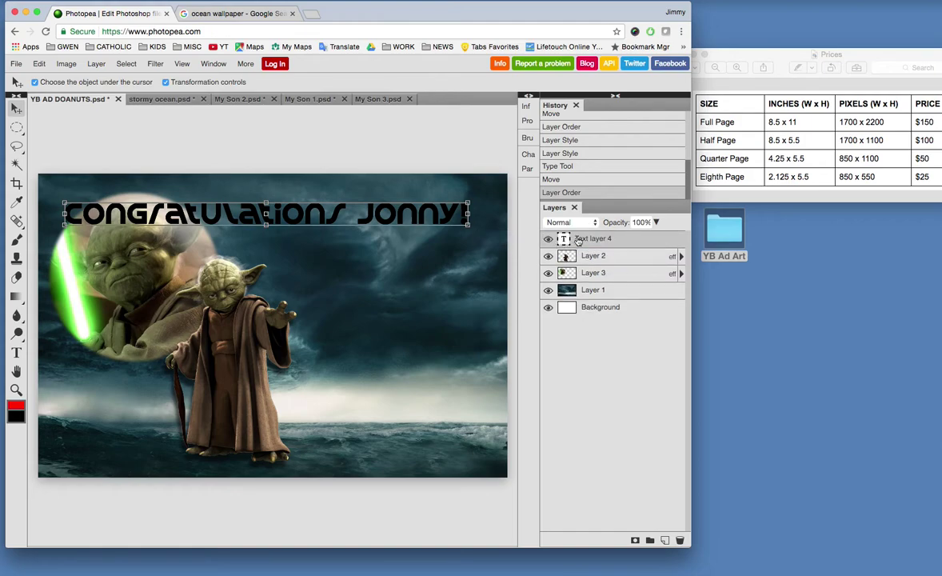
pyautogui.doubleClick(579, 239)
pyautogui.click(606, 237)
pyautogui.click(631, 242)
pyautogui.doubleClick(603, 240)
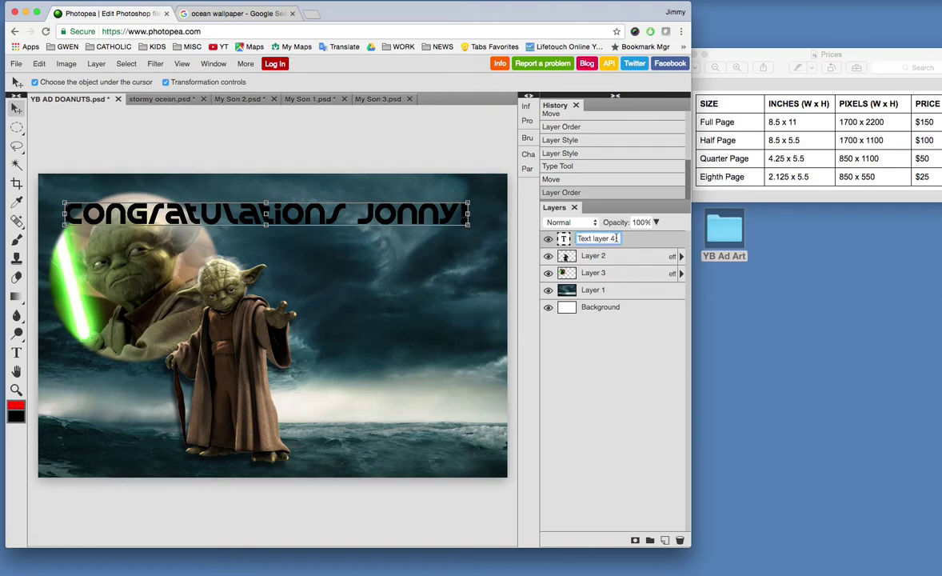
pyautogui.write('Congrats')
pyautogui.press('Return')
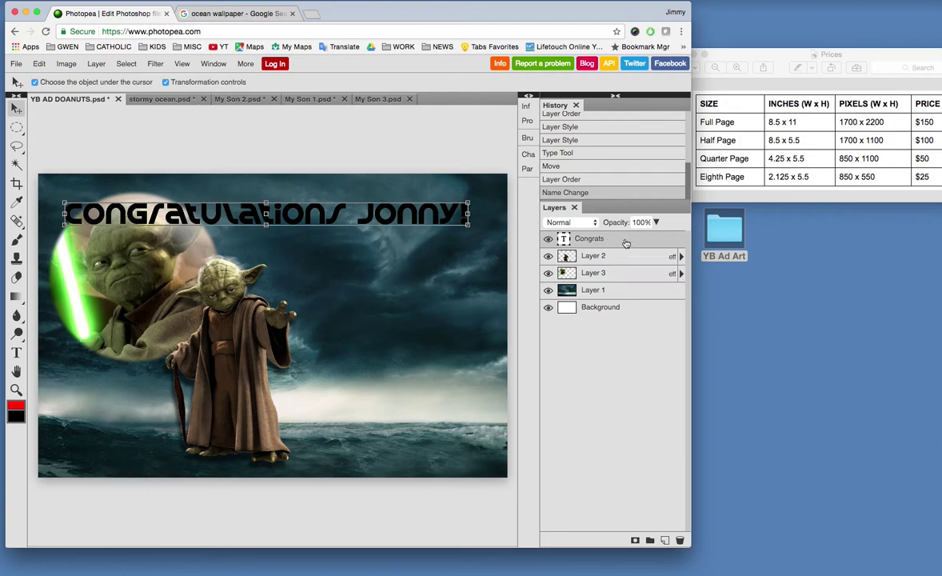
pyautogui.doubleClick(626, 242)
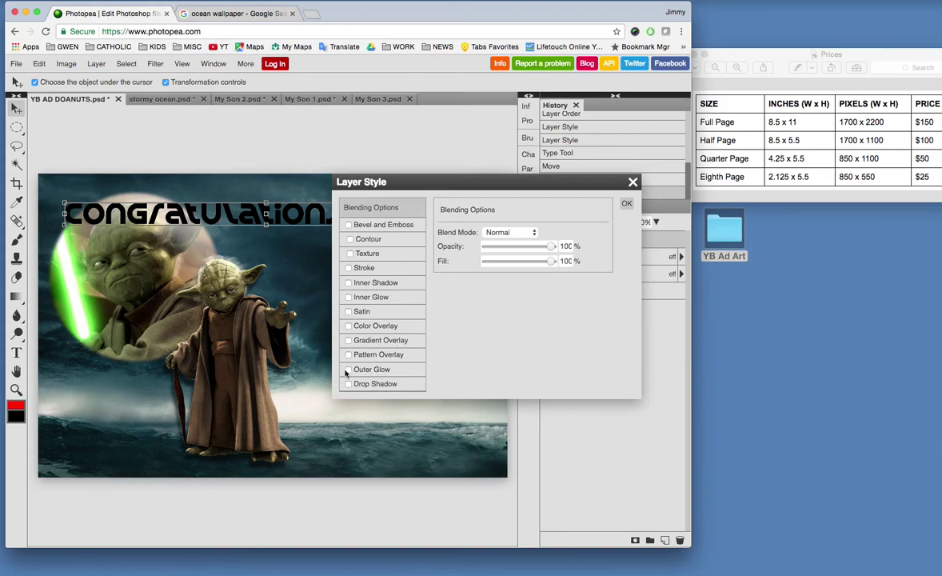
# Give the Congrats headline a Screen outer glow at 75% opacity, 25% spread and 12 px size
pyautogui.click(349, 370)
pyautogui.click(378, 370)
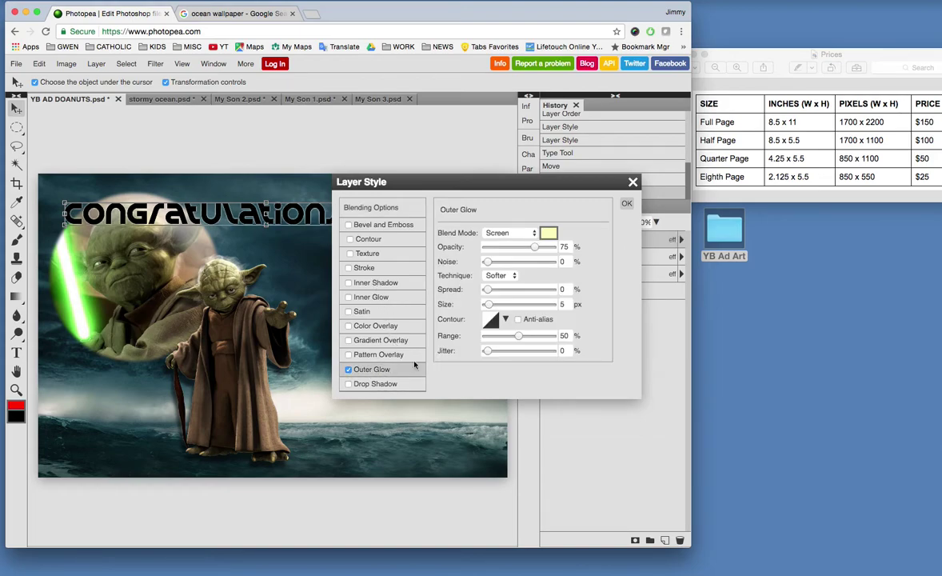
pyautogui.moveTo(486, 289)
pyautogui.mouseDown()
pyautogui.moveTo(512, 289)
pyautogui.moveTo(491, 305)
pyautogui.mouseUp()
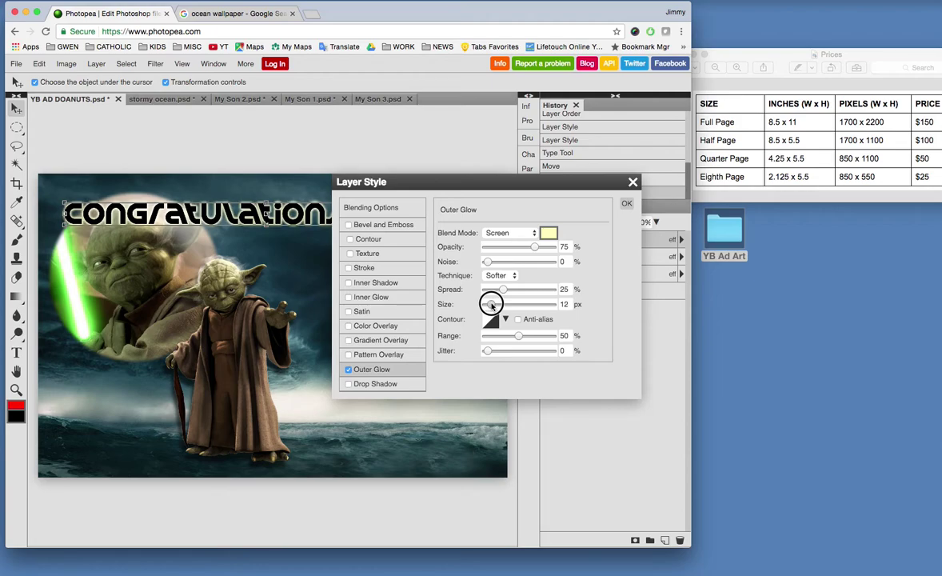
pyautogui.click(626, 205)
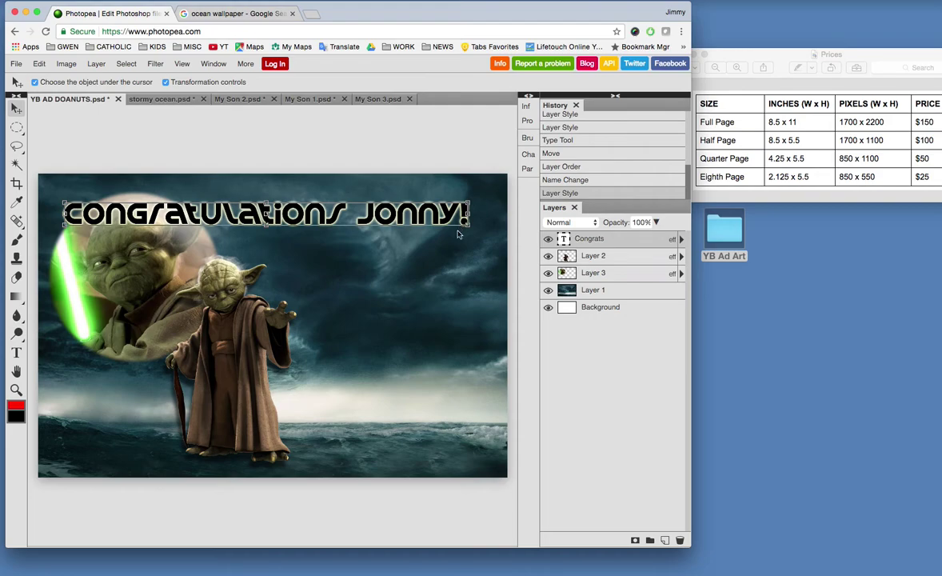
pyautogui.click(438, 346)
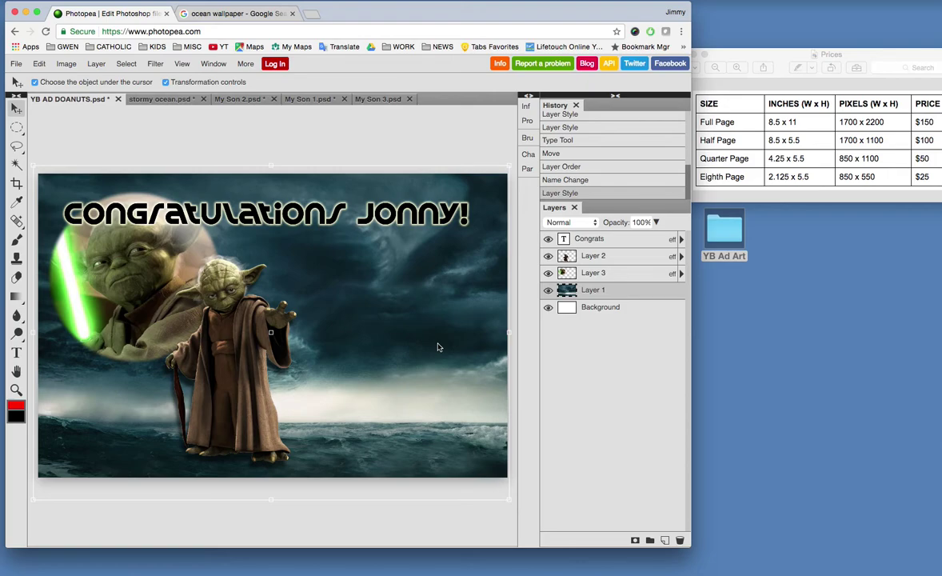
# Draw a text box over the sea on the right and enlarge 'My Son,' to 48 pt
pyautogui.click(16, 352)
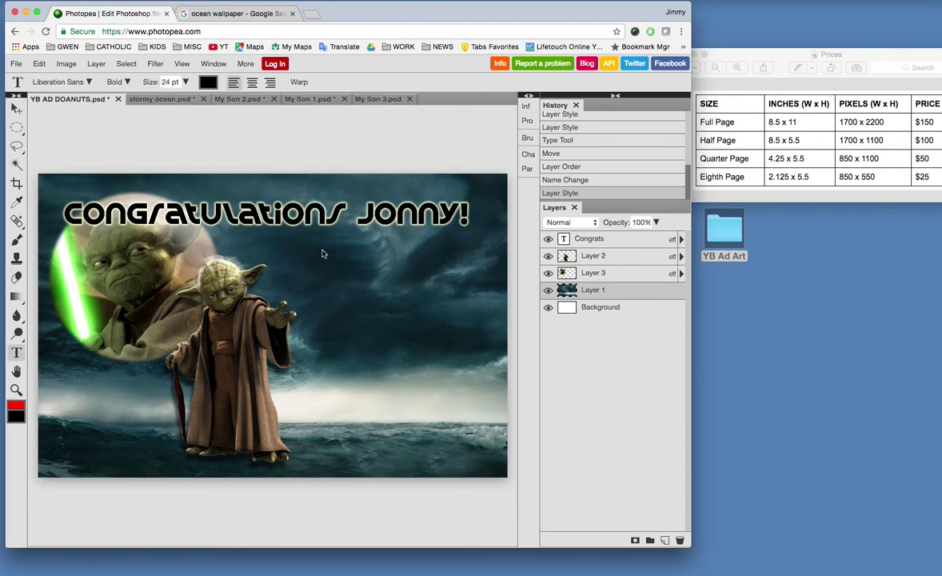
pyautogui.moveTo(312, 249); pyautogui.dragTo(477, 456)
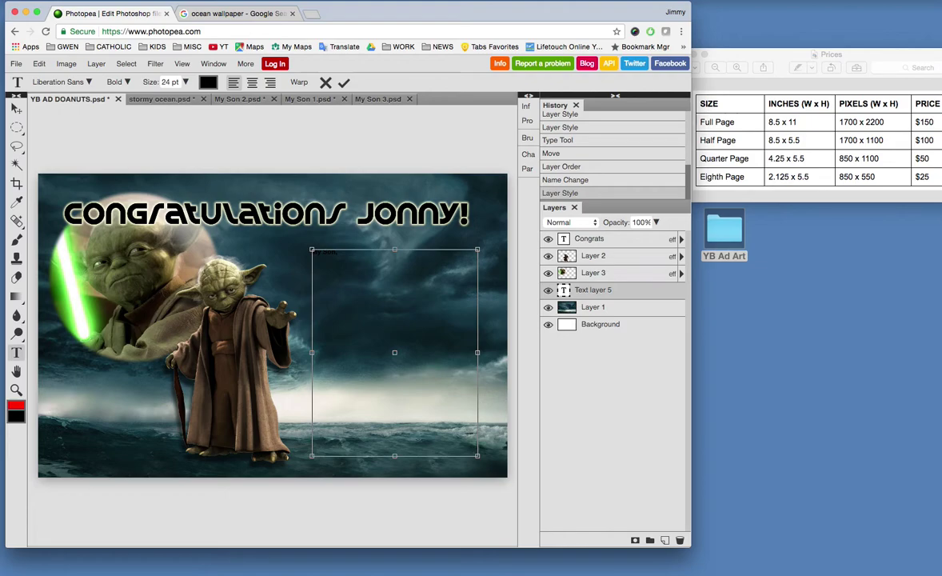
pyautogui.hotkey('ctrl', 'a')
pyautogui.click(172, 81)
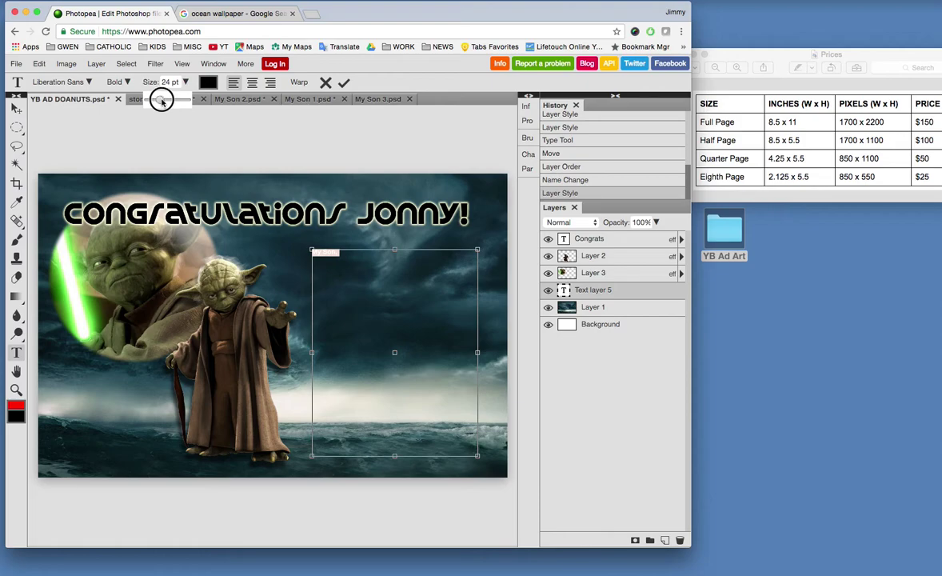
pyautogui.moveTo(161, 99); pyautogui.dragTo(164, 96)
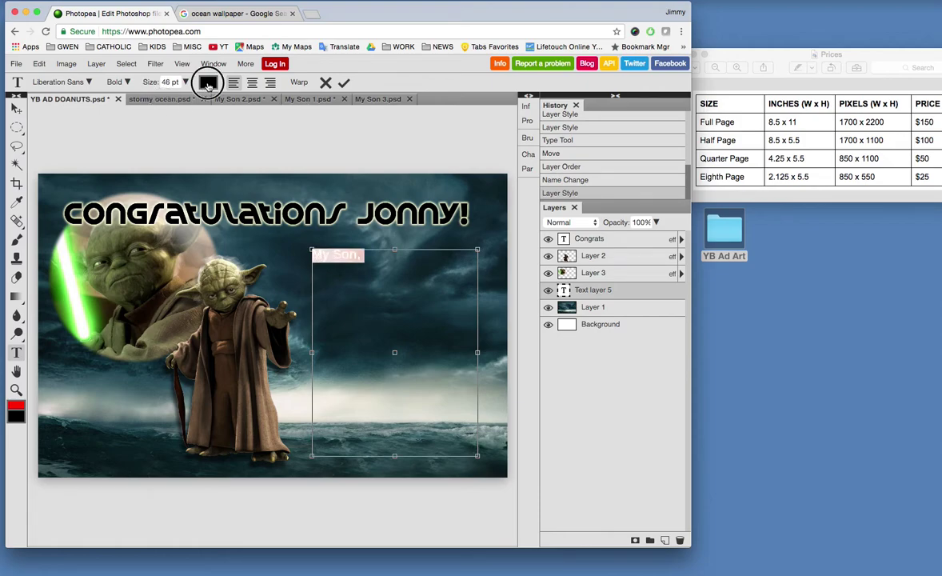
# Colour the 'My Son,' text pale green-white (daf9dd) and start a new line below it
pyautogui.click(207, 83)
pyautogui.click(243, 270)
pyautogui.click(240, 254)
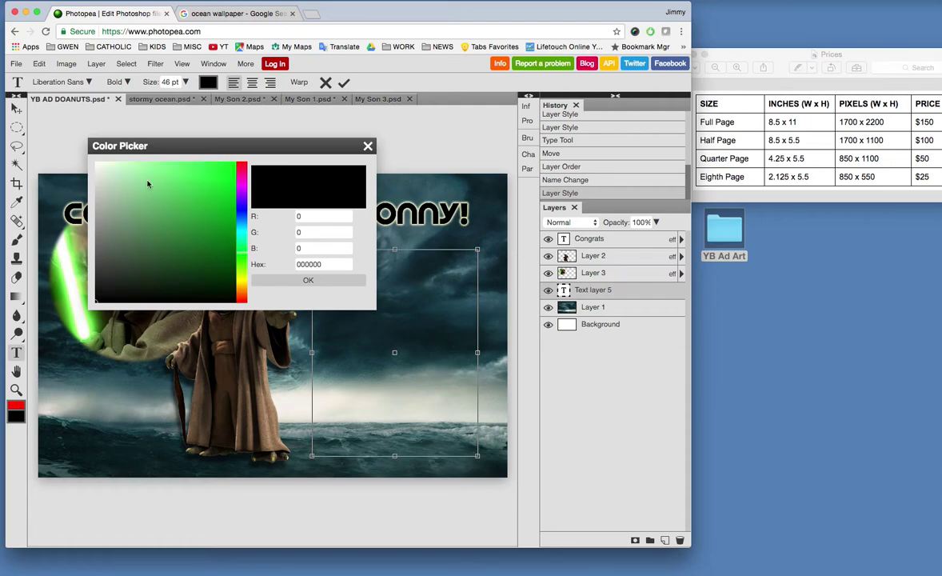
pyautogui.click(109, 169)
pyautogui.moveTo(111, 166); pyautogui.dragTo(112, 160)
pyautogui.click(312, 280)
pyautogui.click(427, 291)
pyautogui.press('Return')
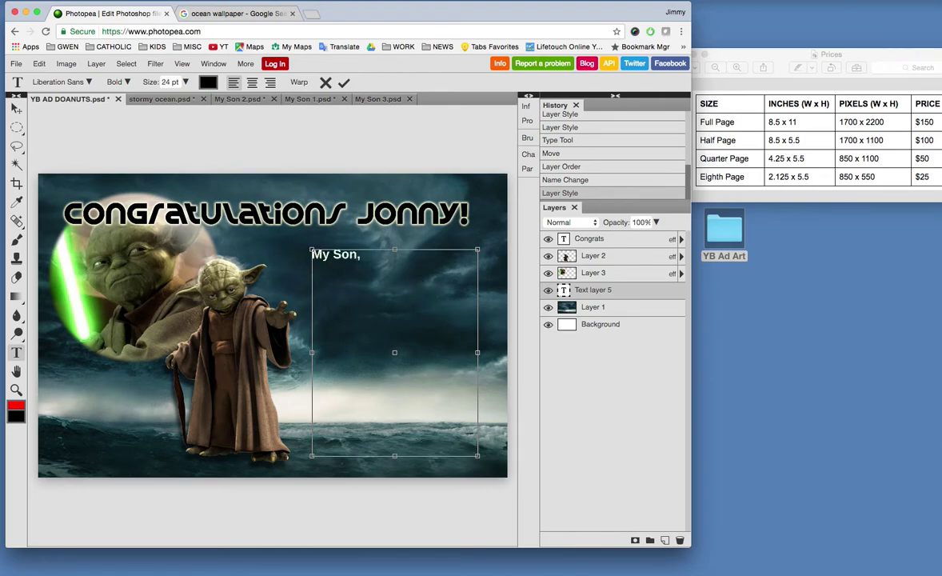
# Fix the comma after 'My Son' and add the line 'Dominus Vobiscum!'
pyautogui.press('BackSpace')
pyautogui.press('Left')
pyautogui.write(',')
pyautogui.press('Return')
pyautogui.press('Return')
pyautogui.press('Delete')
pyautogui.write('Dominus V')
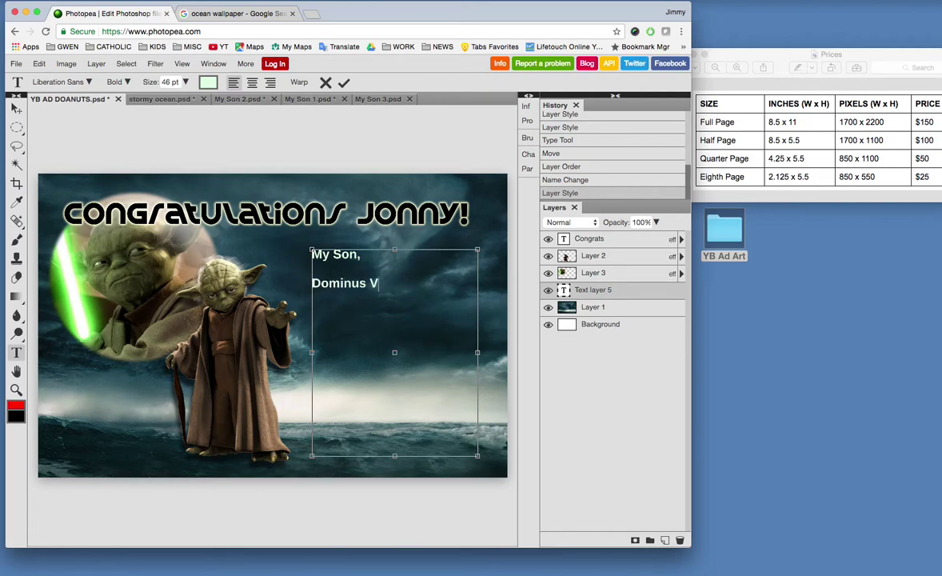
pyautogui.write('obiscum!')
pyautogui.press('Return')
# Type the rest of the message from 'The Force is strong within you!' to the 'Ma & Pa' sign-off
pyautogui.write('The For')
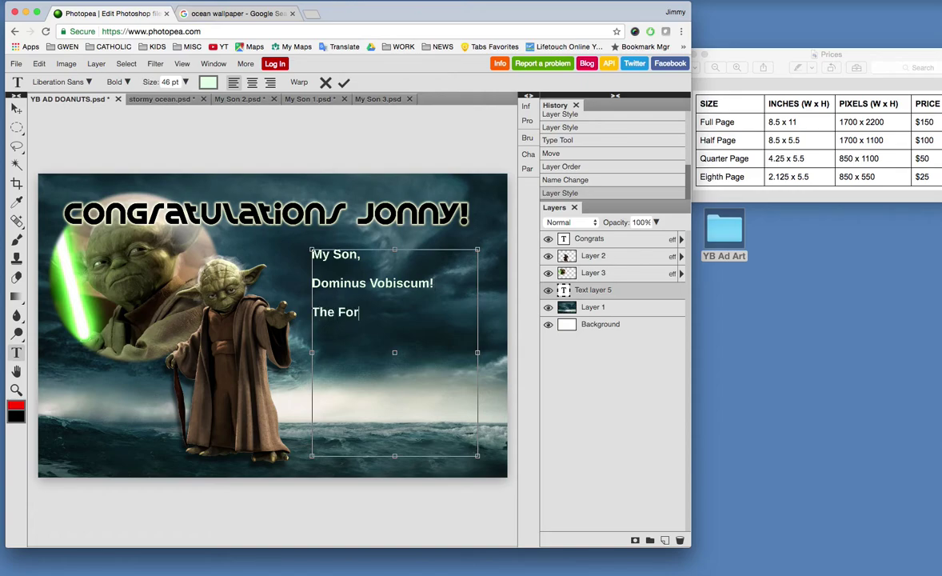
pyautogui.write('ce is strong within you')
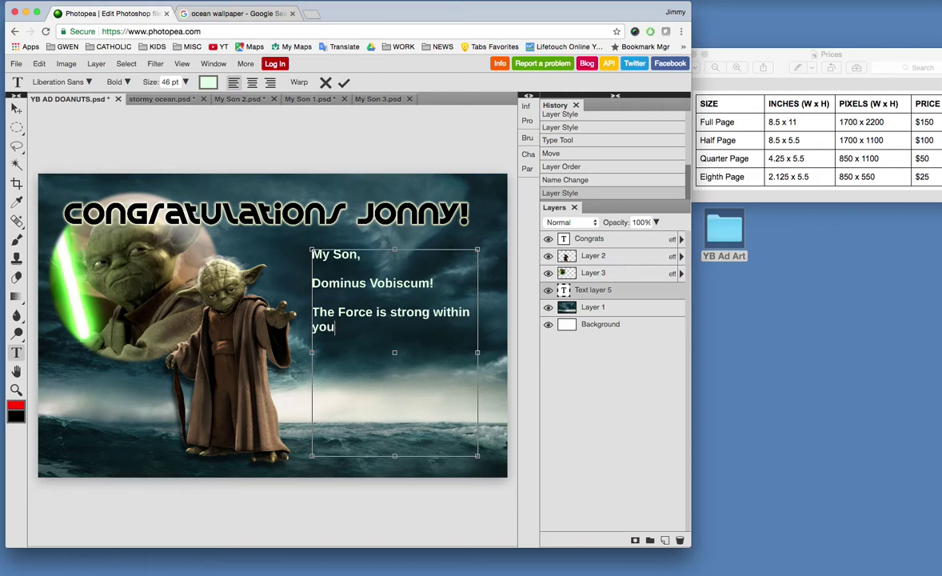
pyautogui.write('! Train yourself to let g')
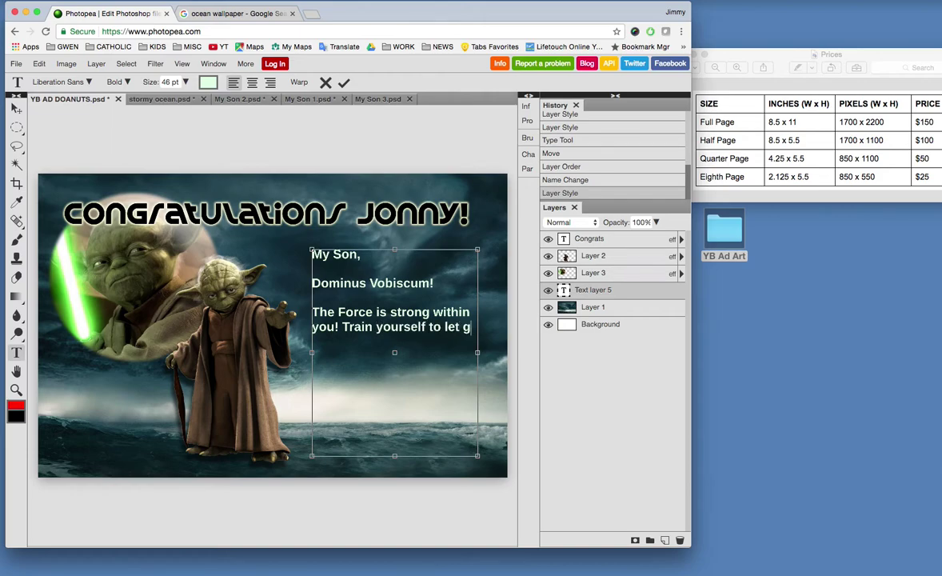
pyautogui.write('o of what you fear ')
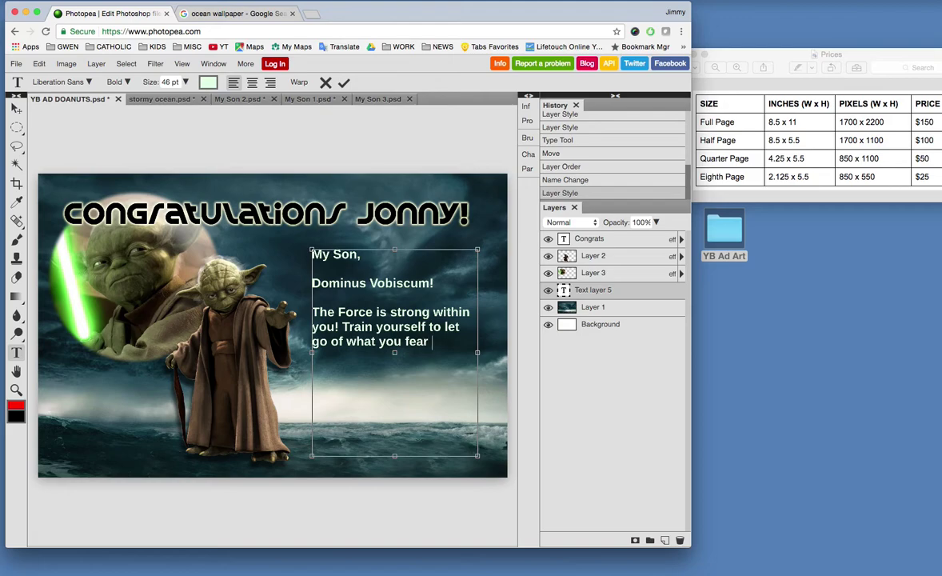
pyautogui.write('lostin')
pyautogui.press('BackSpace')
pyautogui.press('BackSpace')
pyautogui.press('BackSpace')
pyautogui.press('BackSpace')
pyautogui.write('ing most')
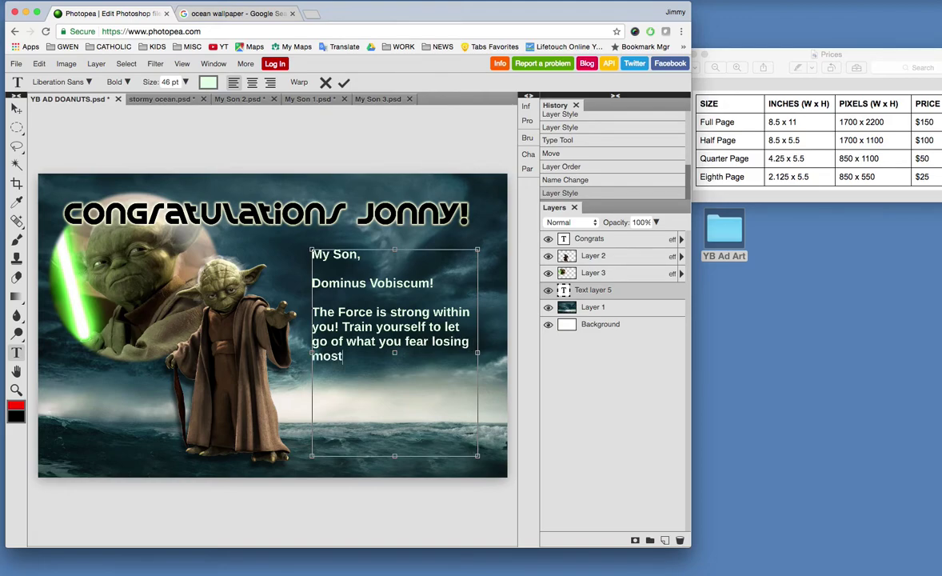
pyautogui.write('And when storm comes')
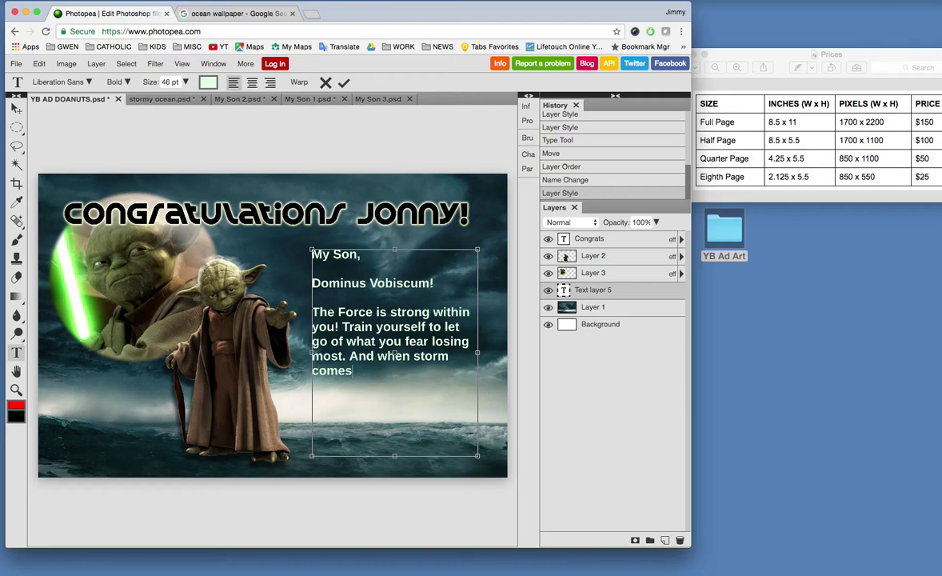
pyautogui.write(', calm you sah')
pyautogui.press('BackSpace')
pyautogui.press('BackSpace')
pyautogui.write('hall be.')
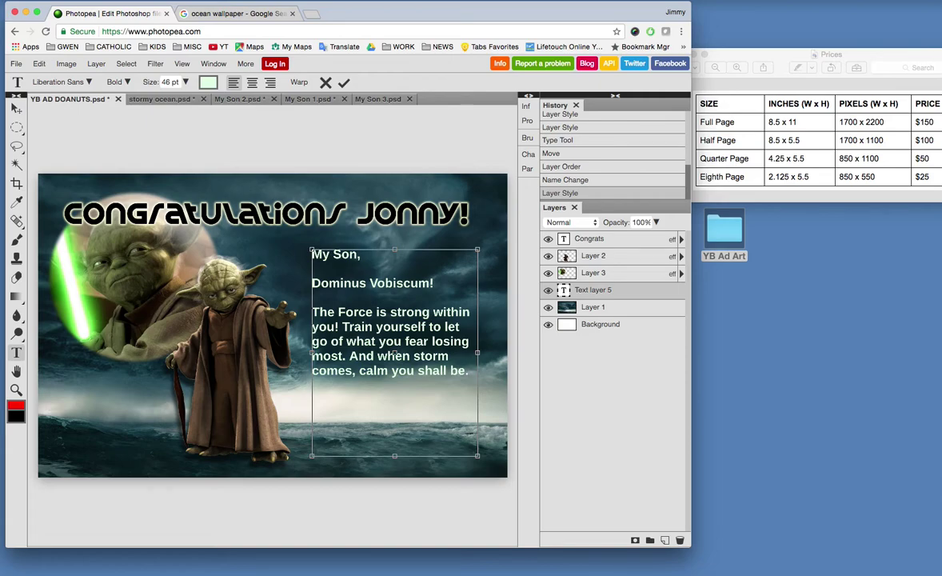
pyautogui.write('Love')
pyautogui.write(' of you')
pyautogui.write(' we are')
pyautogui.write('; love ')
pyautogui.write('you much we do!')
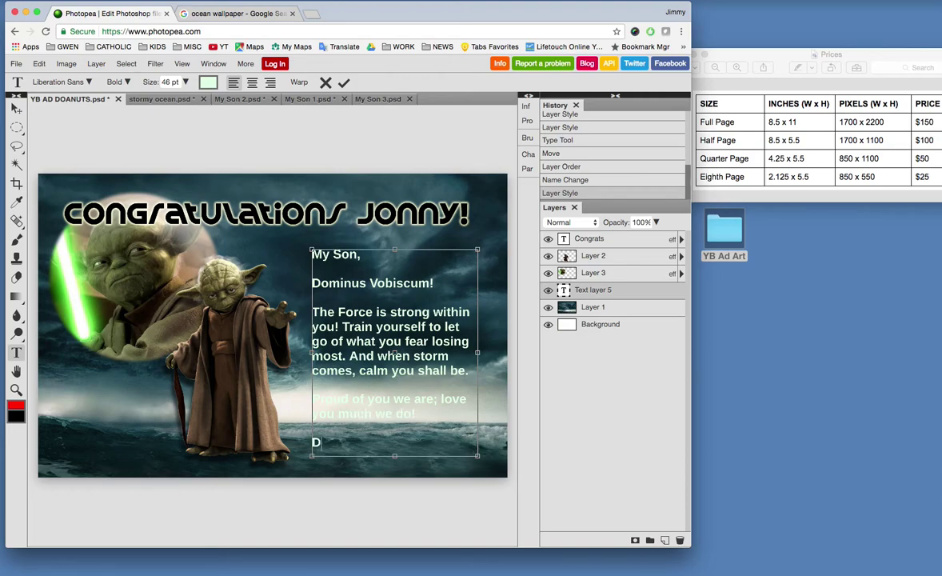
pyautogui.press('BackSpace')
pyautogui.write('Ma & Pa')
# Commit the message text and shift the ocean background layer down slightly
pyautogui.click(15, 109)
pyautogui.click(342, 312)
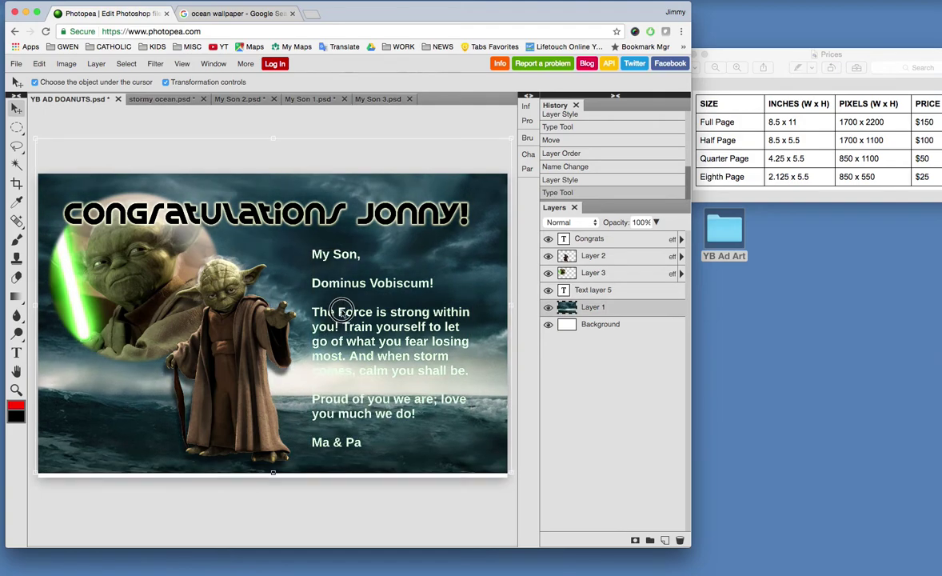
pyautogui.moveTo(342, 312); pyautogui.dragTo(338, 343)
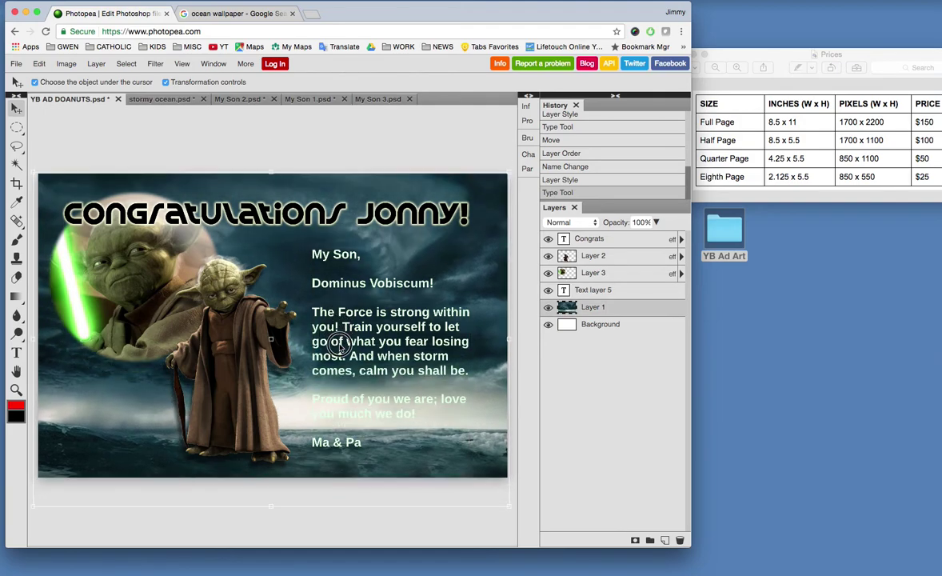
# Enable an Outer Glow on the message layer in Normal mode with a near-black colour
pyautogui.click(402, 334)
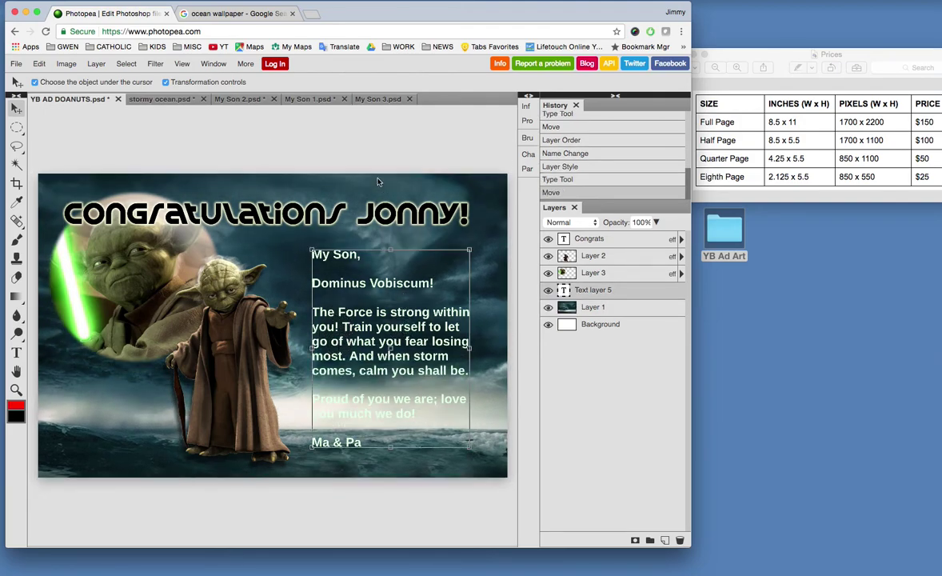
pyautogui.doubleClick(644, 296)
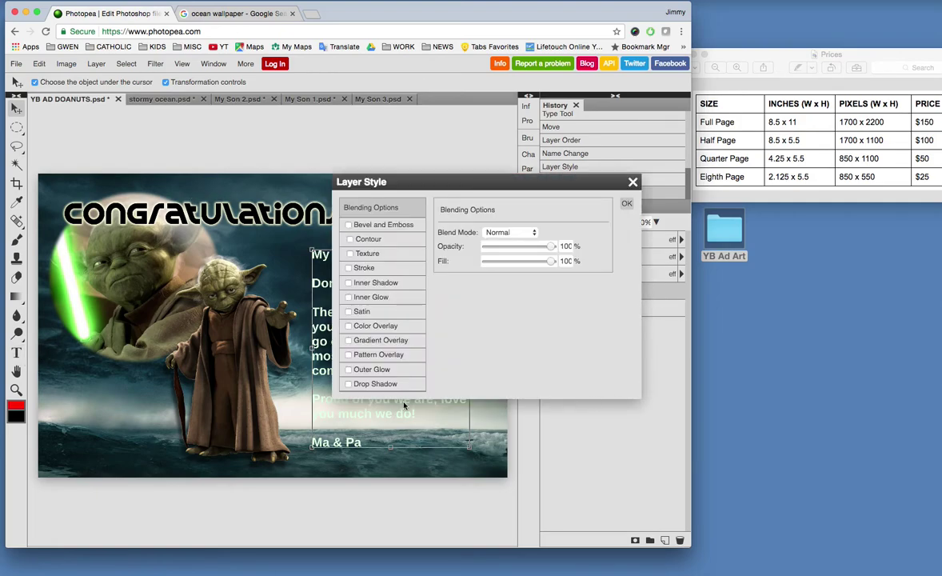
pyautogui.click(349, 369)
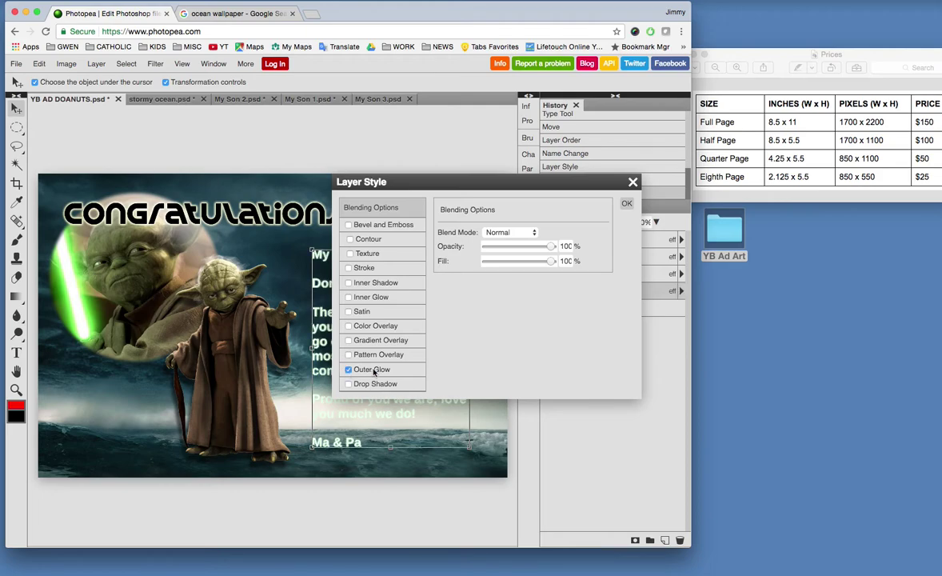
pyautogui.click(372, 370)
pyautogui.click(497, 232)
pyautogui.click(501, 152)
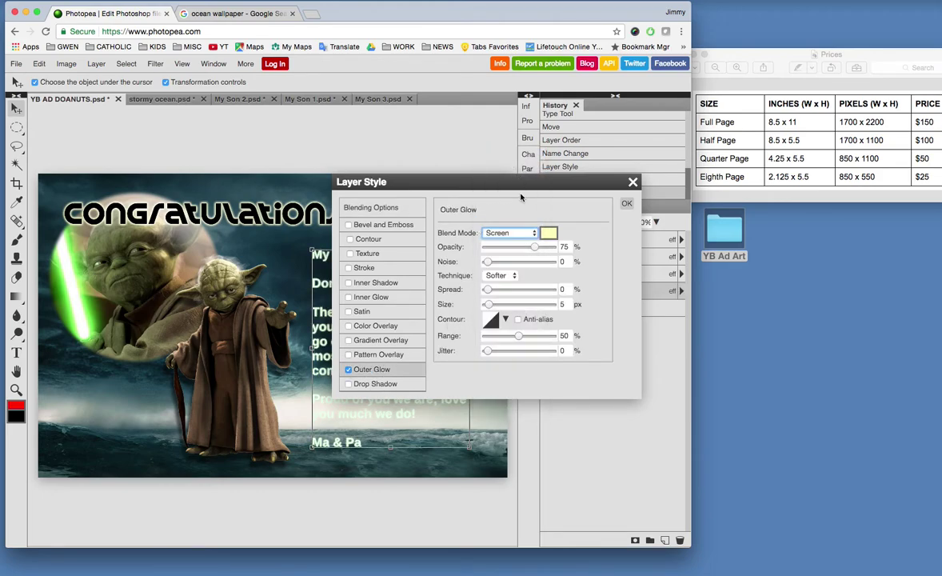
pyautogui.click(548, 233)
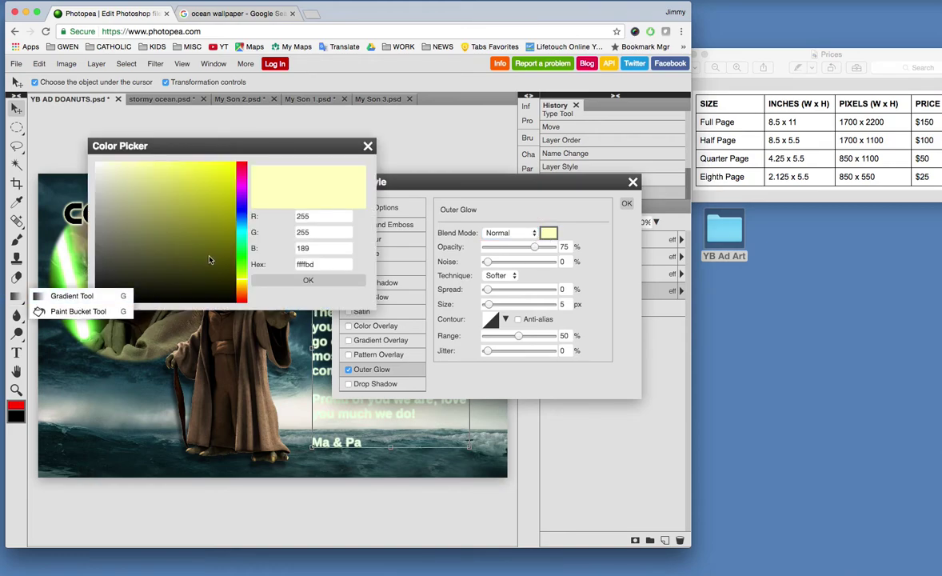
pyautogui.click(239, 259)
pyautogui.click(114, 288)
pyautogui.click(318, 280)
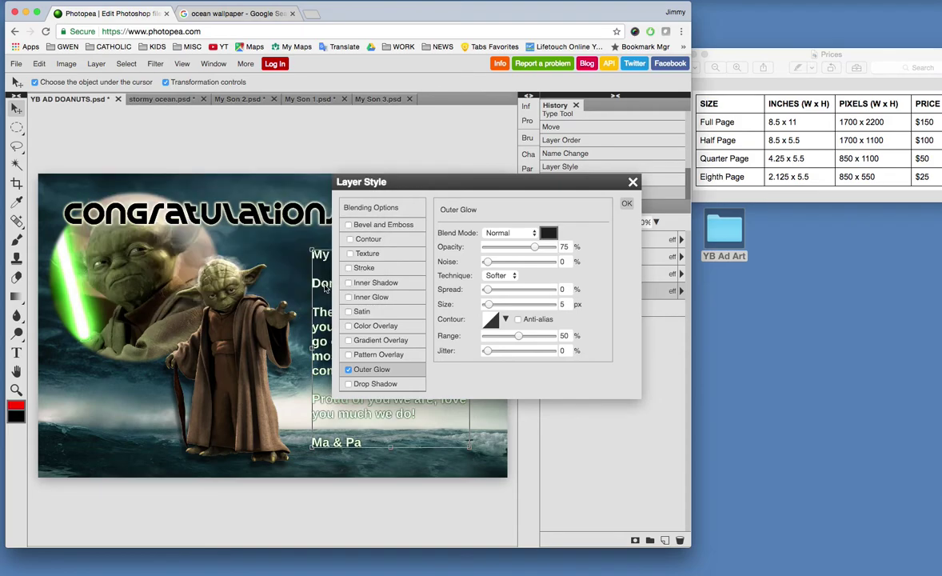
# Set the message glow to 18 px size, 100% opacity and 64% range
pyautogui.moveTo(508, 186); pyautogui.dragTo(497, 127)
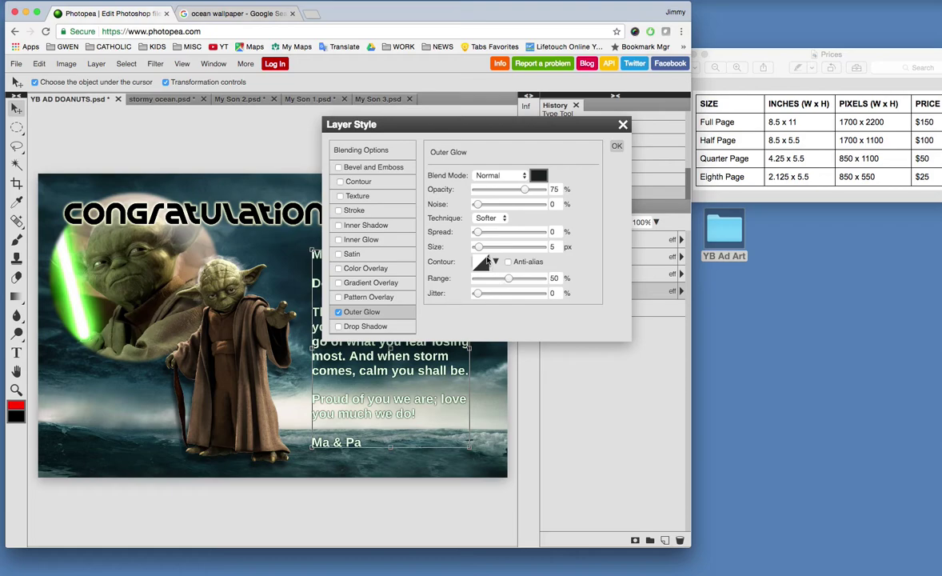
pyautogui.moveTo(479, 249); pyautogui.dragTo(480, 249)
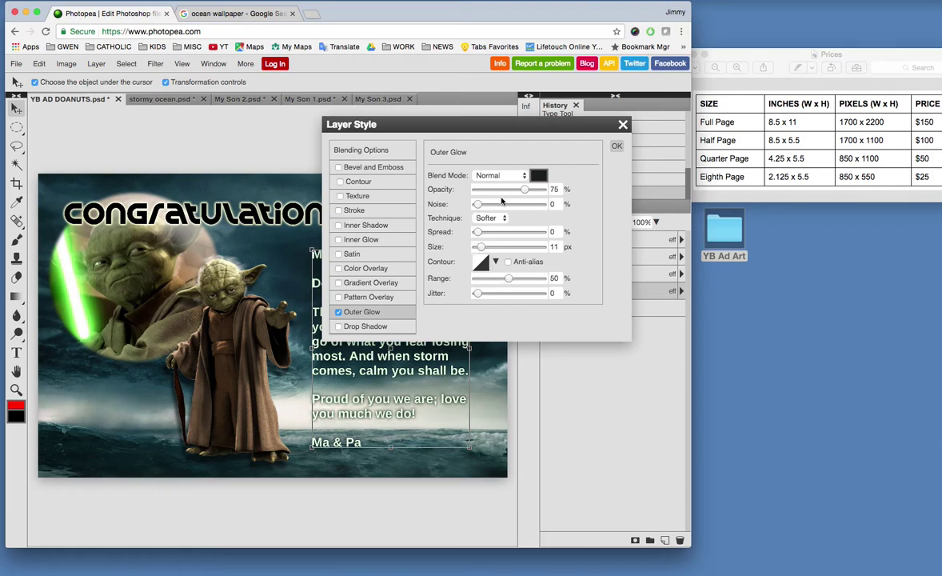
pyautogui.click(525, 192)
pyautogui.moveTo(526, 192); pyautogui.dragTo(543, 191)
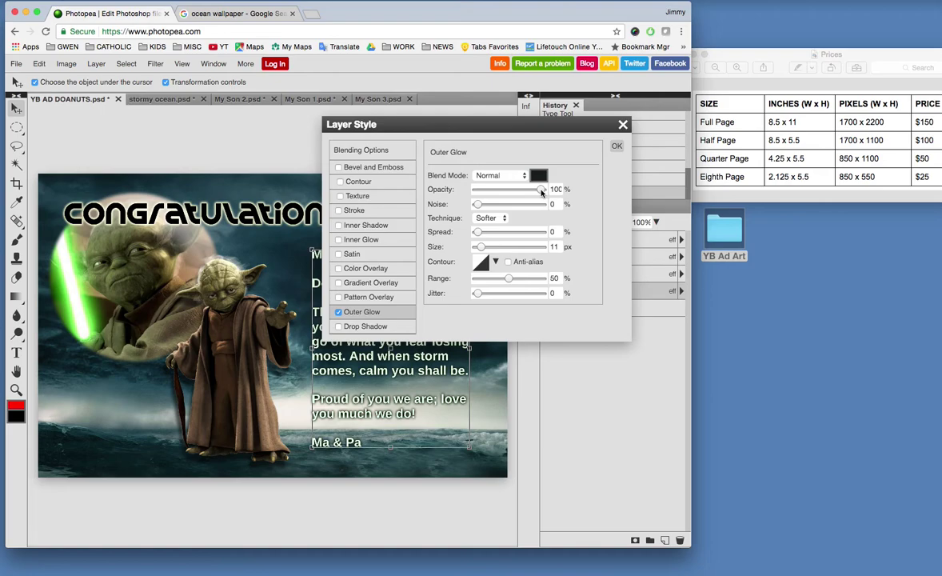
pyautogui.moveTo(508, 277)
pyautogui.mouseDown()
pyautogui.moveTo(493, 279)
pyautogui.moveTo(517, 277)
pyautogui.mouseUp()
pyautogui.moveTo(476, 234); pyautogui.dragTo(482, 249)
# Apply the glow, then reopen the message's Layer Style and lower the Outer Glow range
pyautogui.click(616, 147)
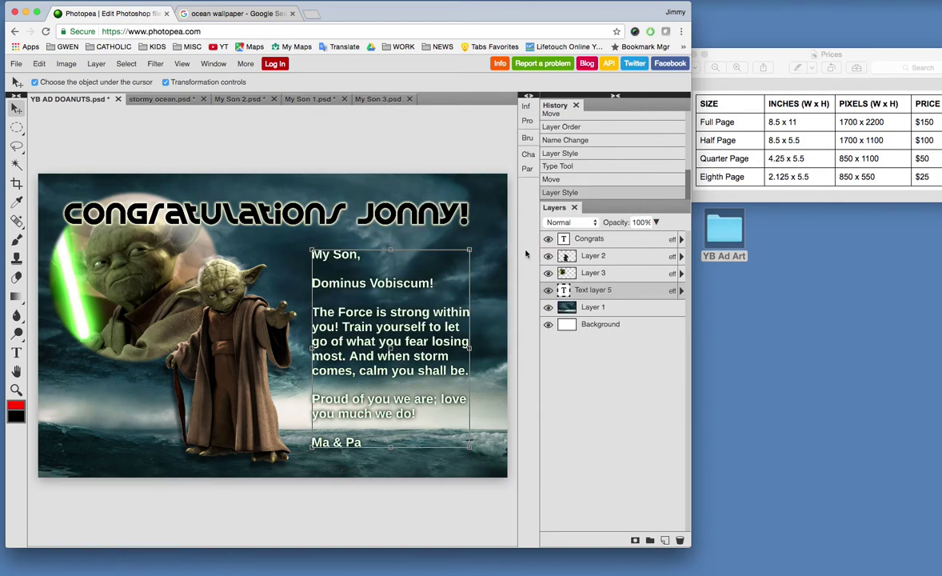
pyautogui.click(404, 434)
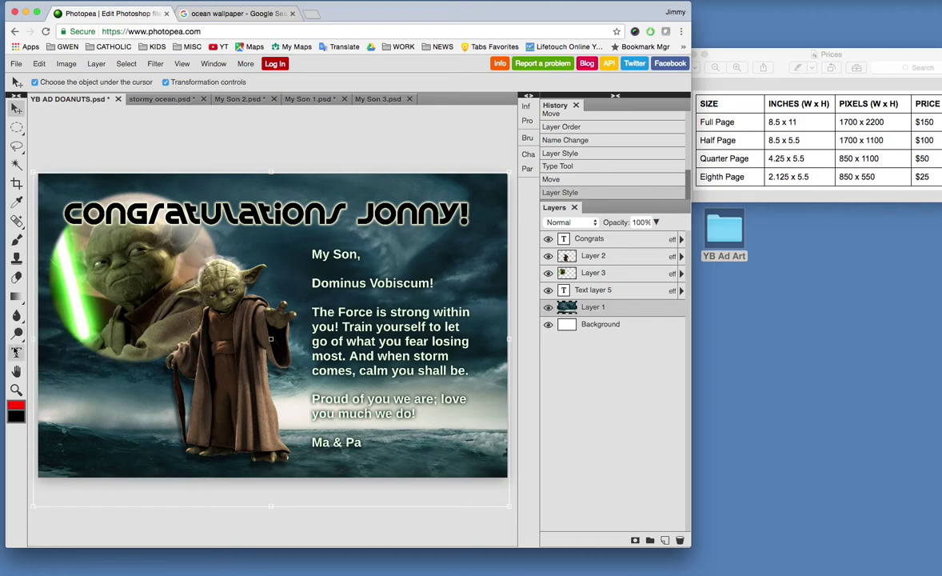
pyautogui.click(16, 351)
pyautogui.moveTo(364, 444); pyautogui.dragTo(308, 249)
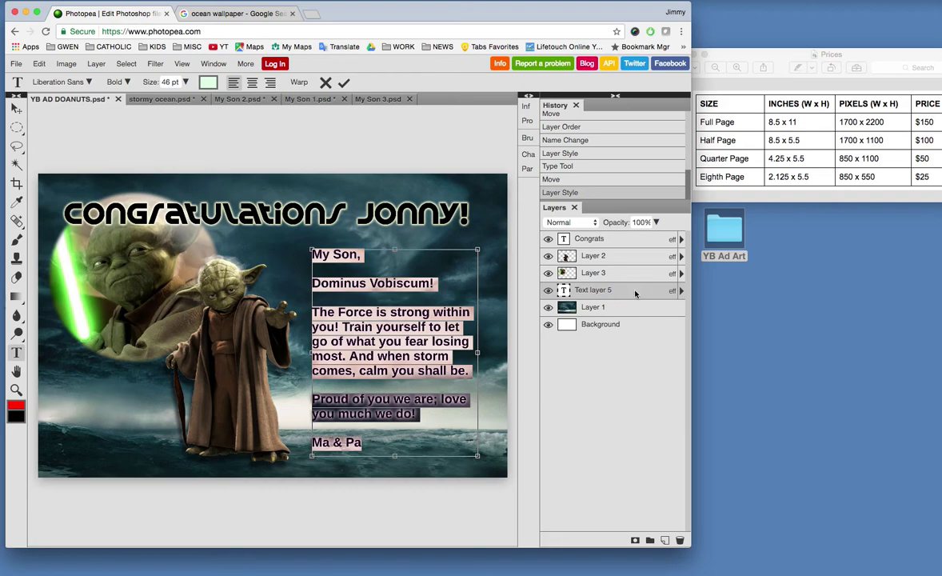
pyautogui.doubleClick(635, 295)
pyautogui.click(362, 311)
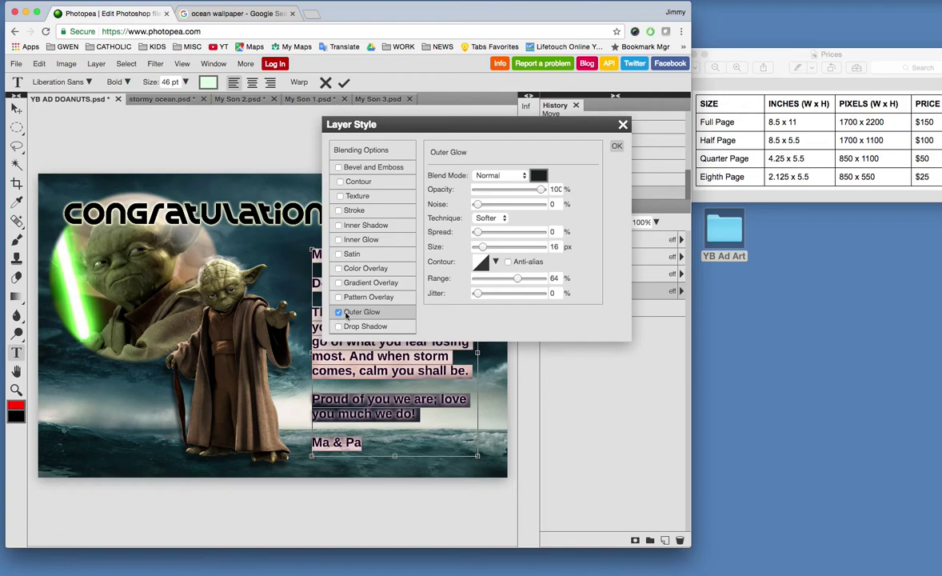
pyautogui.click(364, 311)
pyautogui.moveTo(517, 278); pyautogui.dragTo(509, 280)
pyautogui.click(616, 146)
# Commit the message text and toggle its Outer Glow off and on to compare
pyautogui.click(458, 364)
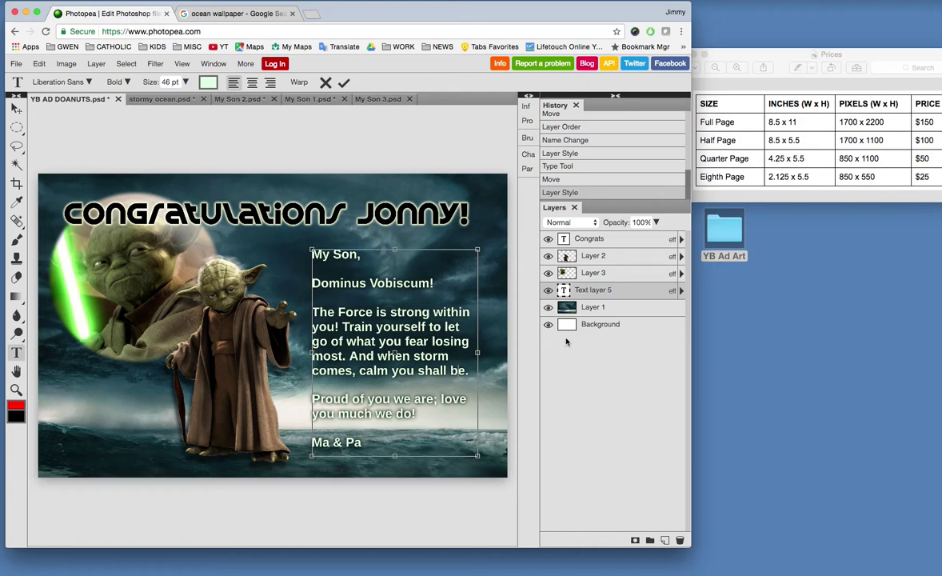
pyautogui.click(675, 292)
pyautogui.click(344, 82)
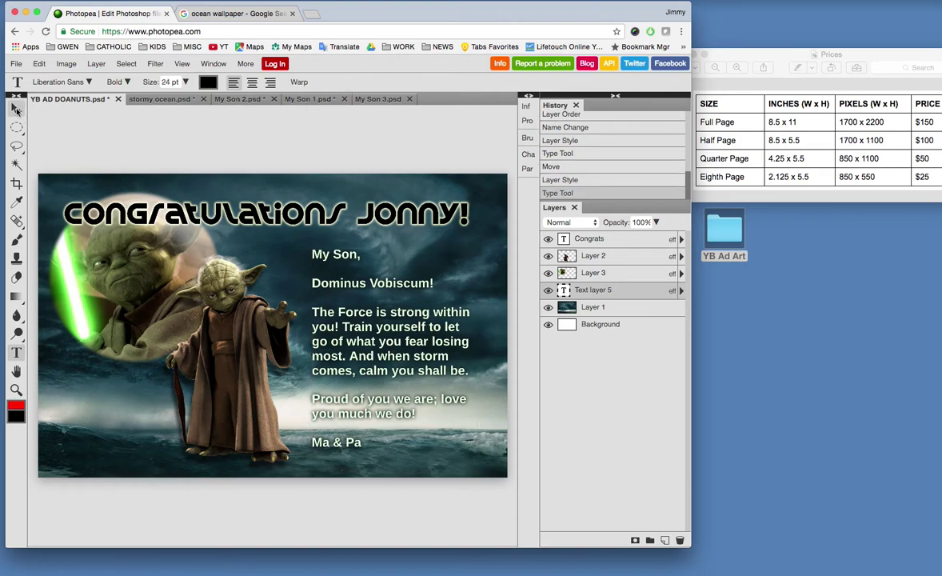
pyautogui.click(16, 108)
pyautogui.click(678, 290)
pyautogui.click(583, 318)
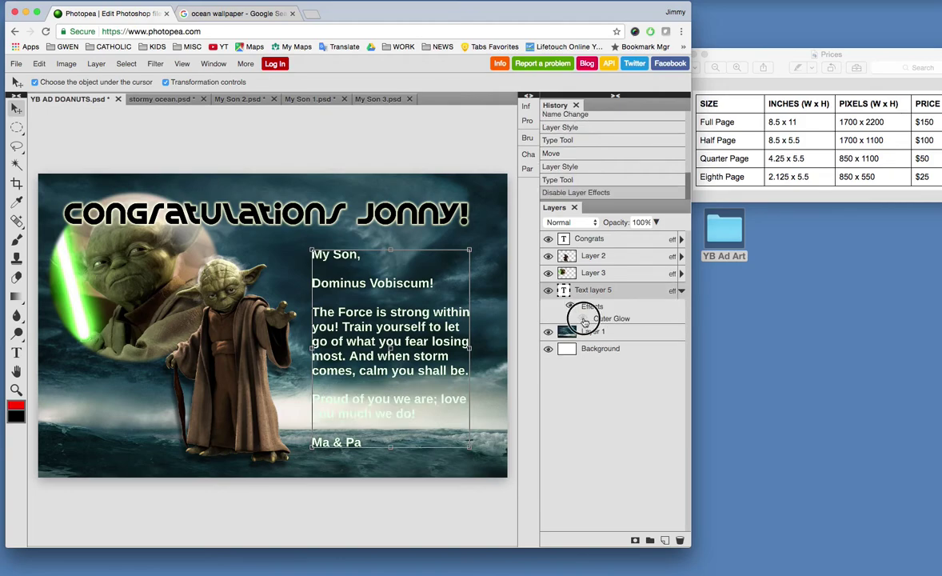
pyautogui.click(583, 318)
# Tighten the message's outer glow by reducing its range and size
pyautogui.doubleClick(615, 320)
pyautogui.moveTo(476, 120); pyautogui.dragTo(263, 59)
pyautogui.moveTo(303, 218)
pyautogui.mouseDown()
pyautogui.moveTo(276, 217)
pyautogui.moveTo(325, 217)
pyautogui.moveTo(292, 217)
pyautogui.mouseUp()
pyautogui.moveTo(270, 184); pyautogui.dragTo(266, 185)
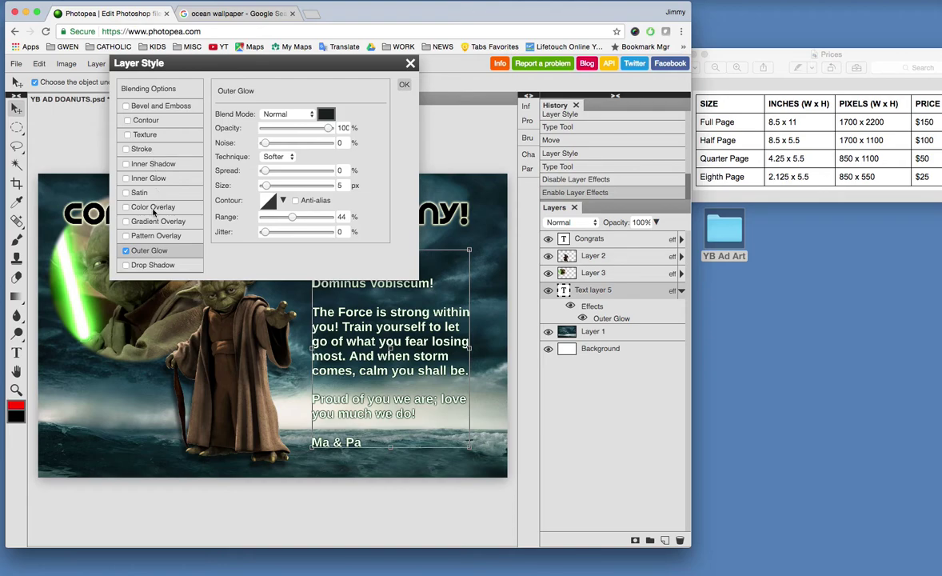
# Add a drop shadow to the message with 7 px distance, 4 px size and 57% opacity
pyautogui.click(122, 266)
pyautogui.click(152, 265)
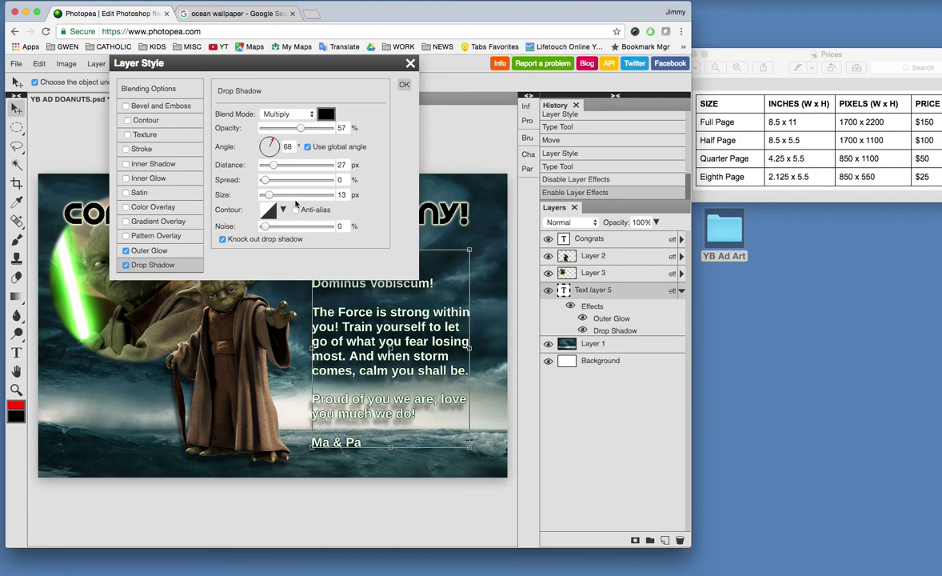
pyautogui.moveTo(273, 165); pyautogui.dragTo(270, 165)
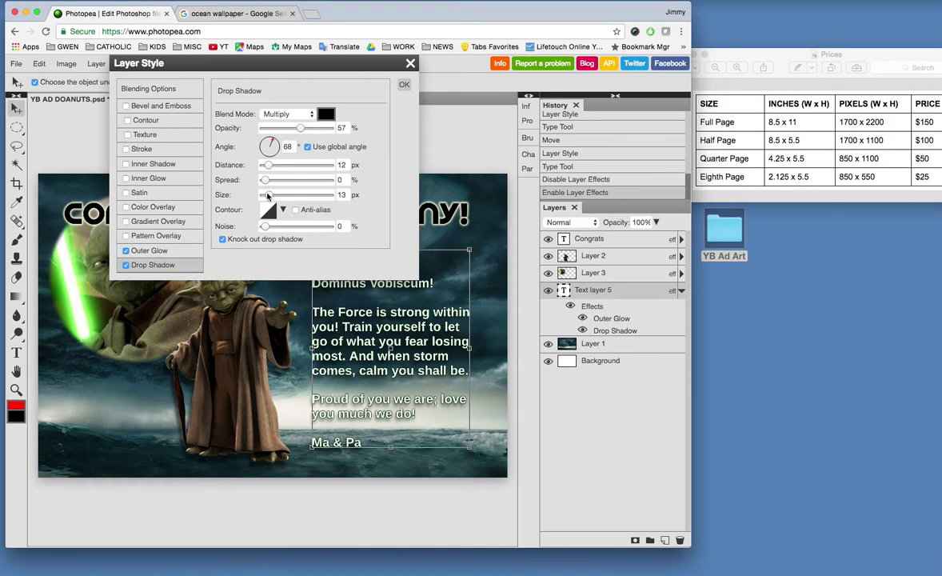
pyautogui.moveTo(268, 196); pyautogui.dragTo(268, 166)
pyautogui.click(373, 80)
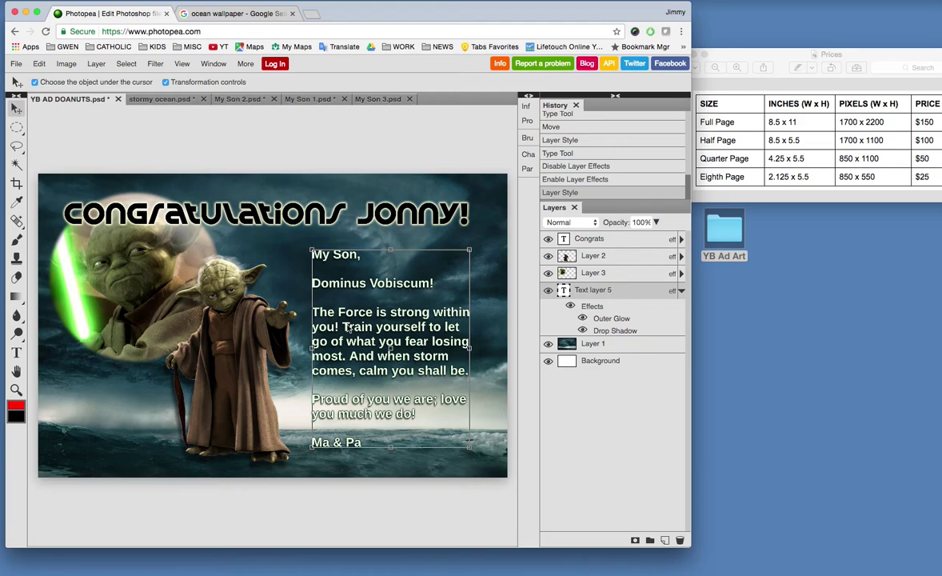
# Nudge the message block lower and right, then reselect the message layer
pyautogui.moveTo(349, 328); pyautogui.dragTo(351, 341)
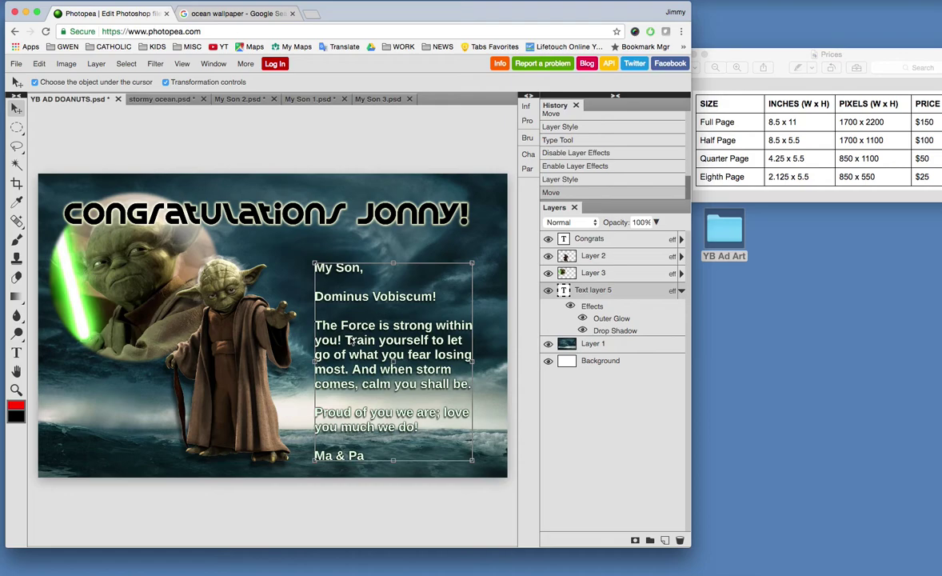
pyautogui.click(16, 352)
pyautogui.click(392, 426)
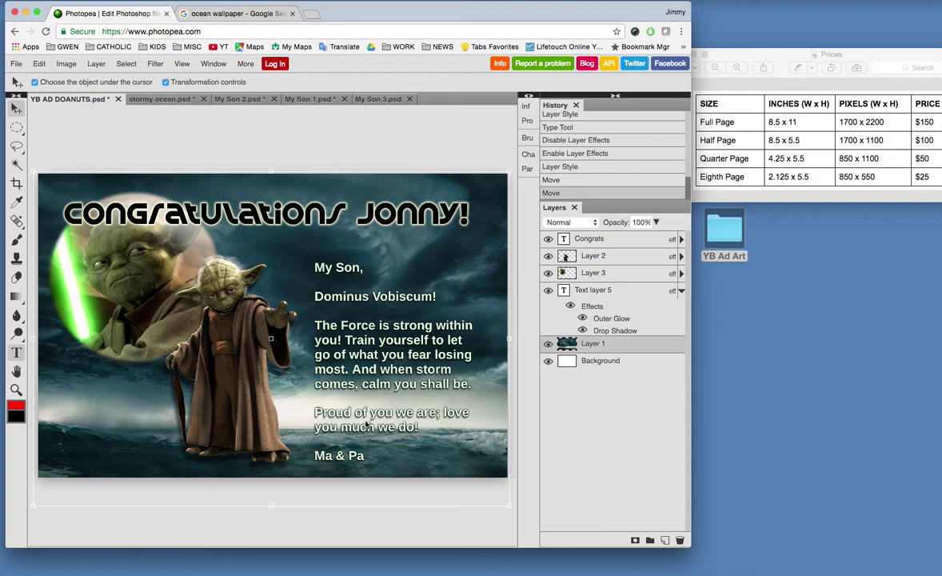
pyautogui.click(340, 384)
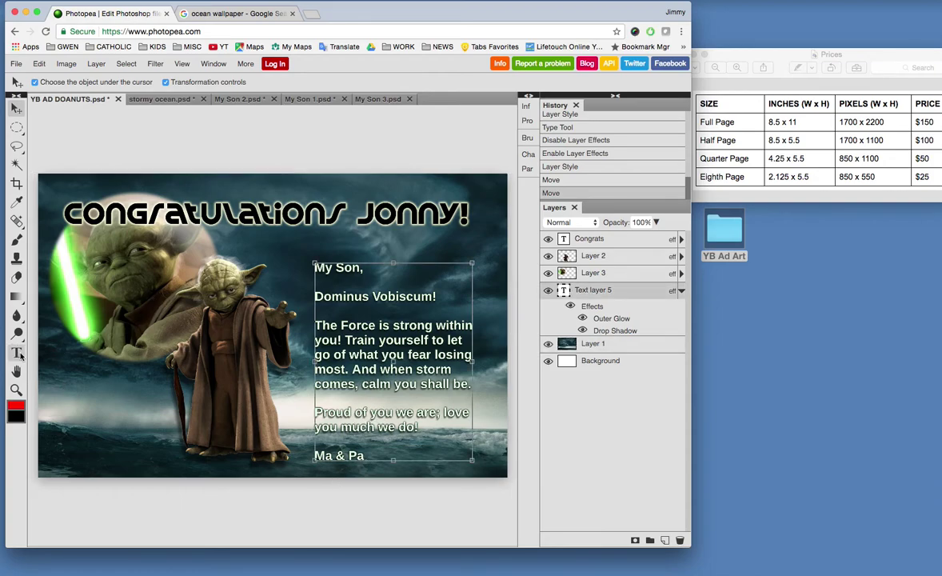
# Center-align all message lines, move the block up and right, and bring up My Son 3.psd
pyautogui.click(16, 352)
pyautogui.moveTo(364, 455); pyautogui.dragTo(239, 227)
pyautogui.click(252, 83)
pyautogui.click(16, 108)
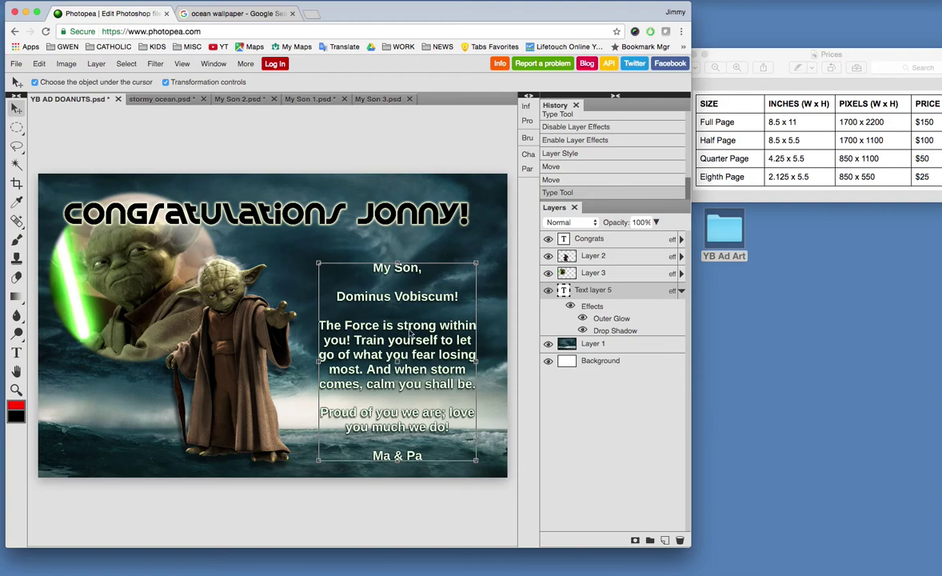
pyautogui.moveTo(423, 328); pyautogui.dragTo(432, 316)
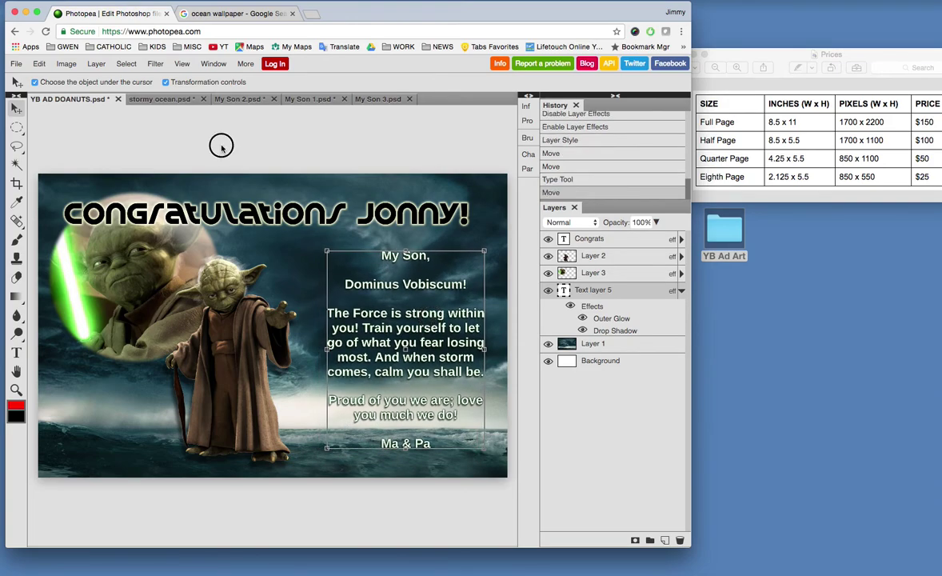
pyautogui.click(16, 64)
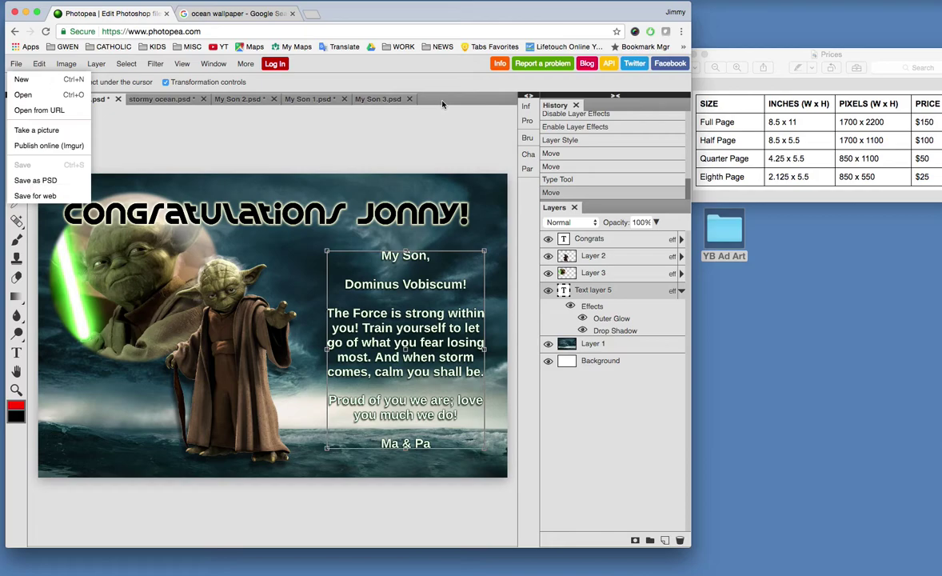
pyautogui.click(369, 101)
# Make a 14 px-feathered elliptical selection around Yoda's head in My Son 3
pyautogui.rightClick(20, 129)
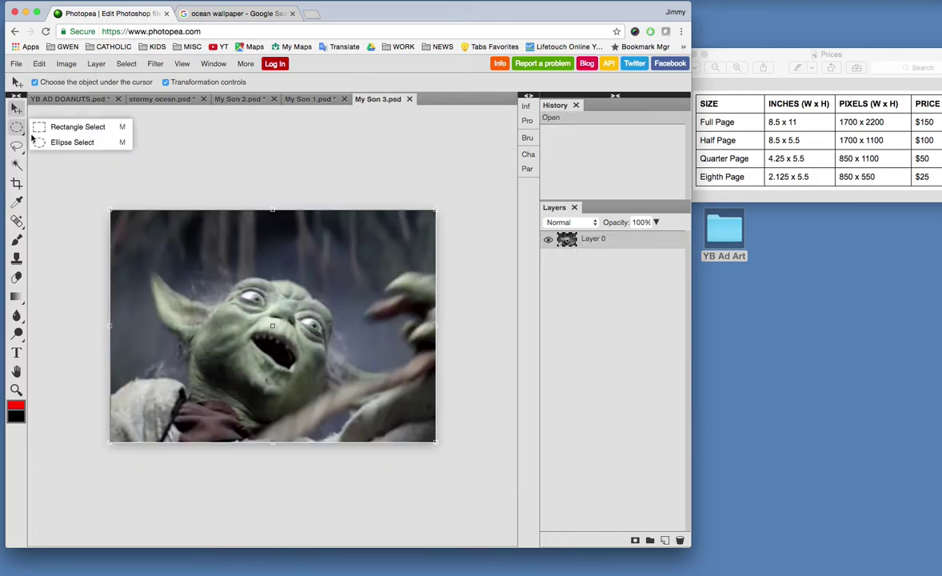
pyautogui.click(57, 142)
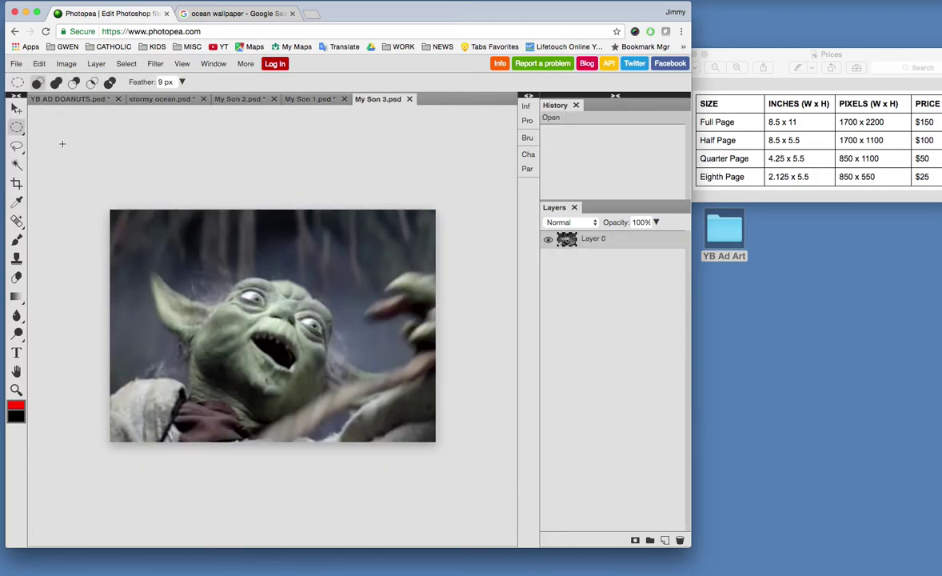
pyautogui.rightClick(18, 129)
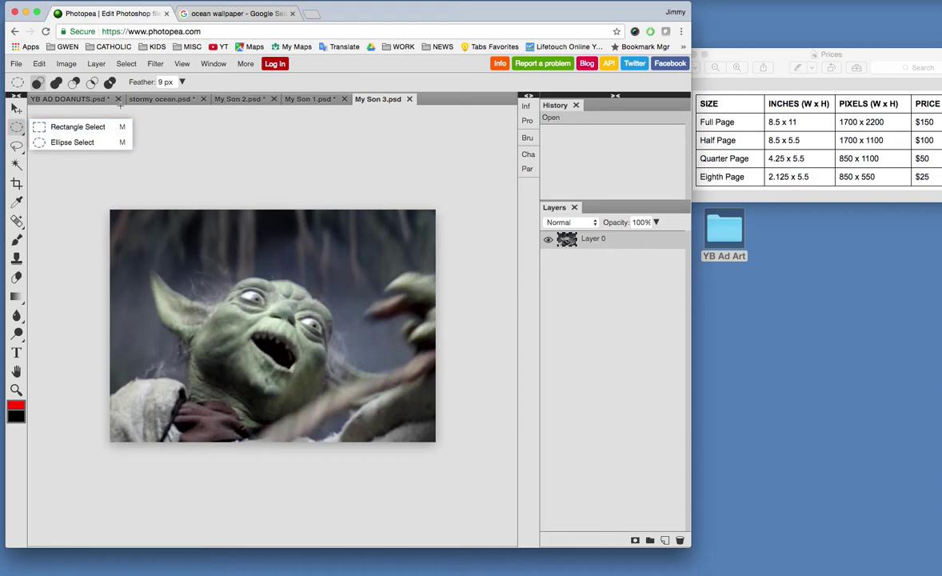
pyautogui.click(159, 82)
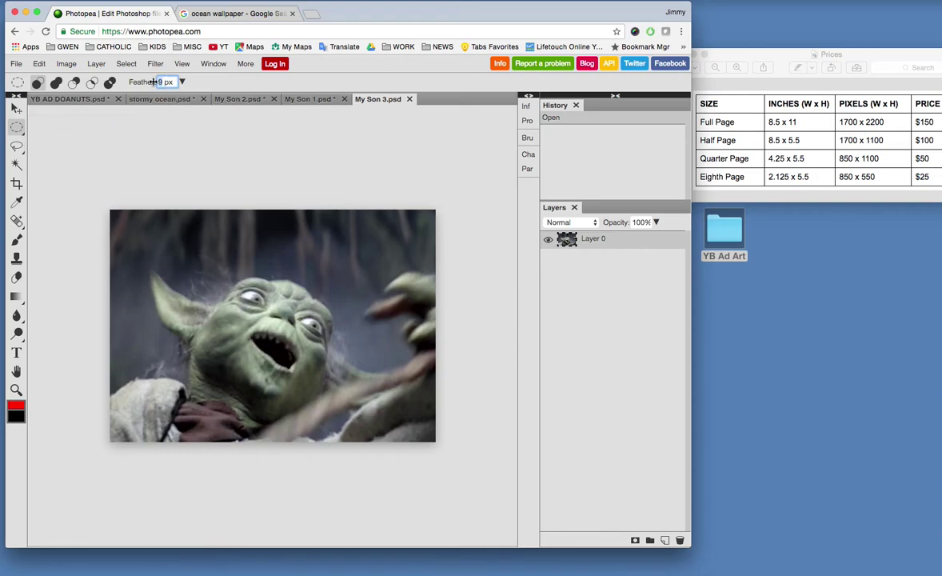
pyautogui.press('BackSpace')
pyautogui.write('14')
pyautogui.moveTo(206, 277); pyautogui.dragTo(352, 421)
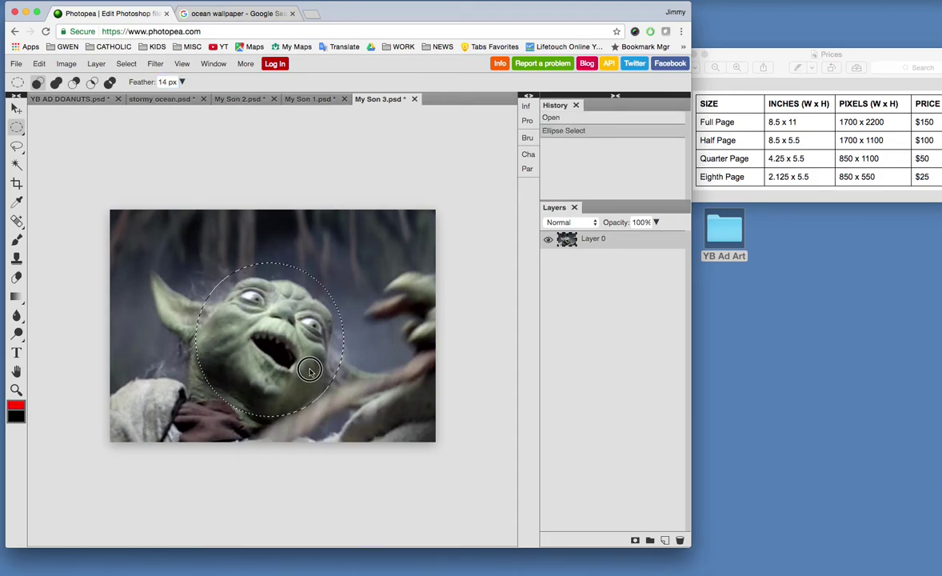
pyautogui.moveTo(310, 374); pyautogui.dragTo(302, 368)
# Copy the circle and paste it into the YB AD DOANUTS ad as a new layer
pyautogui.click(39, 63)
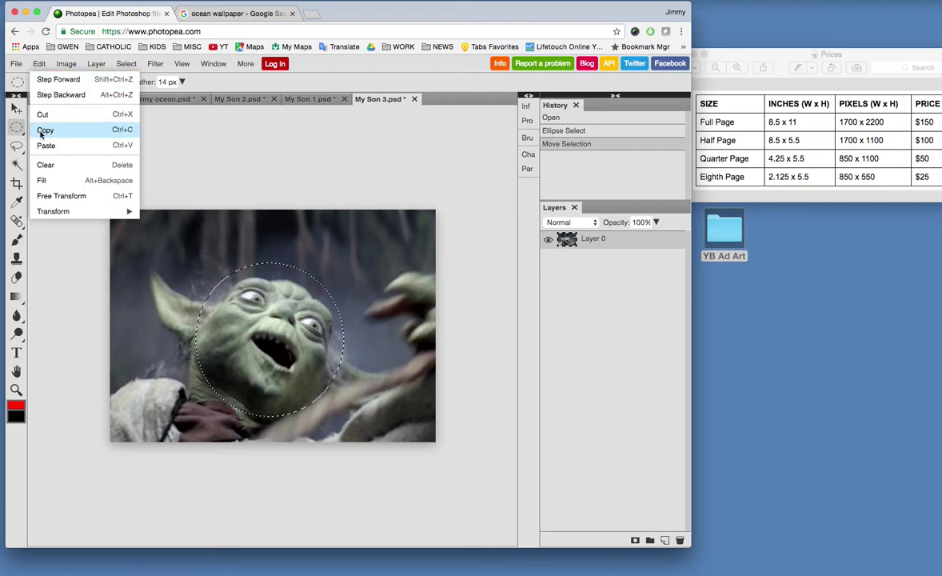
pyautogui.click(38, 128)
pyautogui.click(48, 98)
pyautogui.click(39, 63)
pyautogui.click(42, 145)
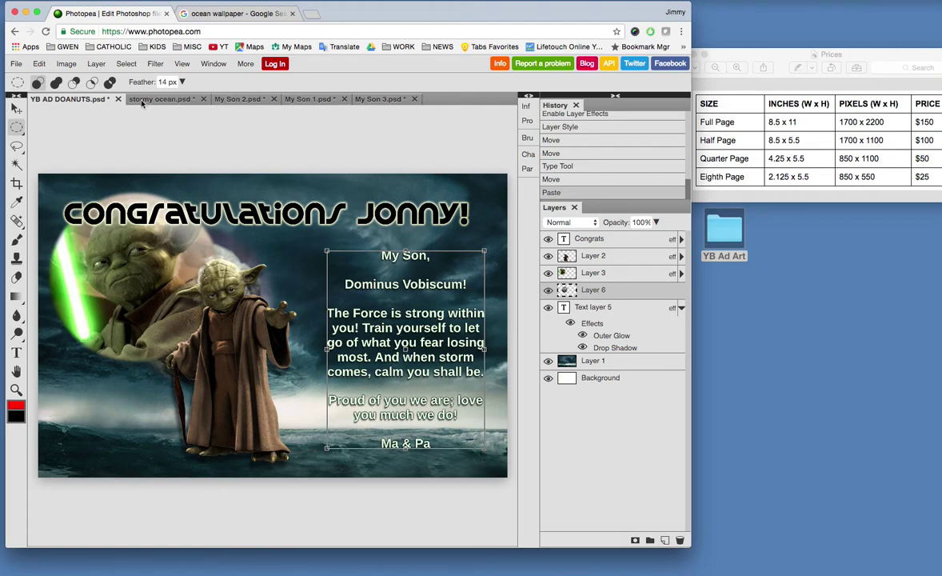
# Scale the pasted face (Layer 6) to about 62%, rotate it about 28°, and place it over the message
pyautogui.click(16, 108)
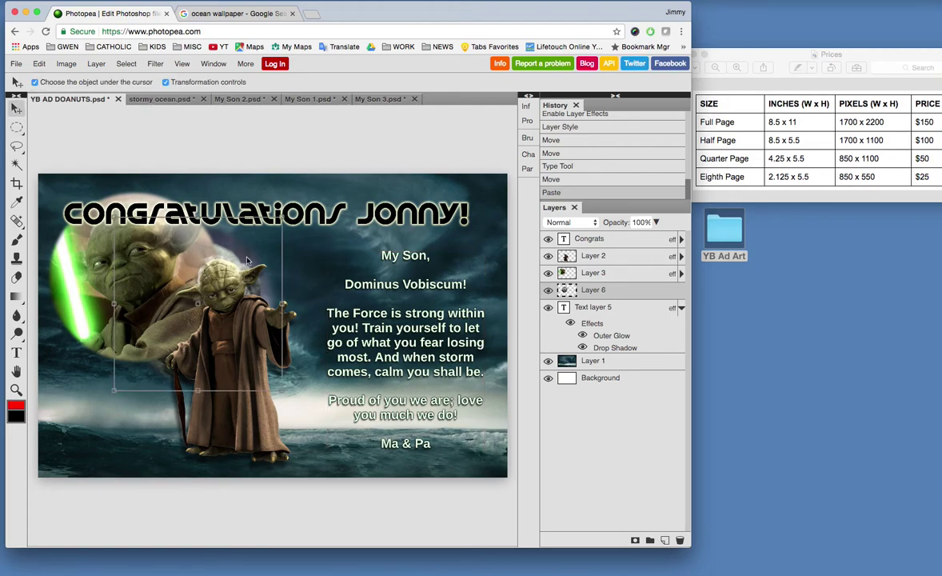
pyautogui.moveTo(233, 254); pyautogui.dragTo(352, 230)
pyautogui.moveTo(405, 371); pyautogui.dragTo(335, 350)
pyautogui.moveTo(322, 272); pyautogui.dragTo(337, 333)
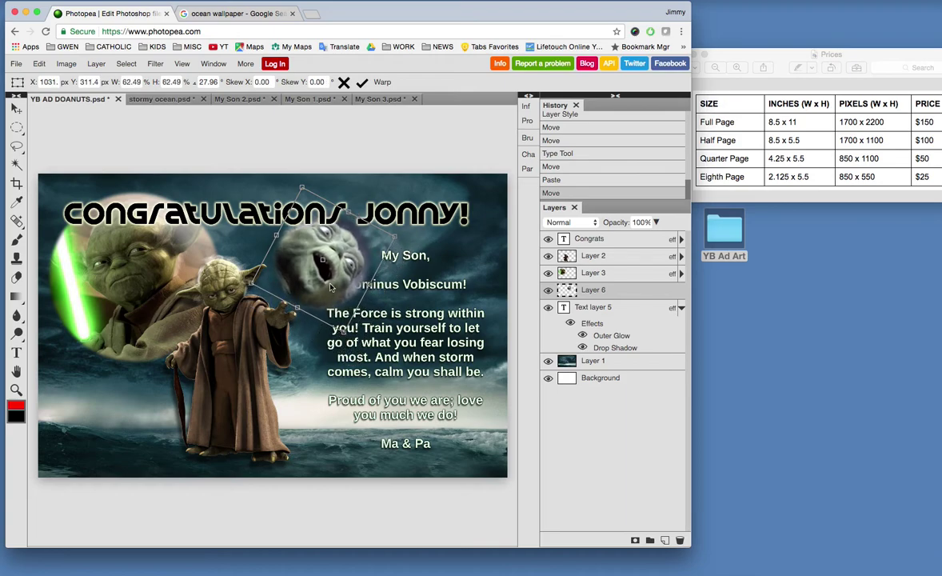
pyautogui.moveTo(330, 286); pyautogui.dragTo(337, 293)
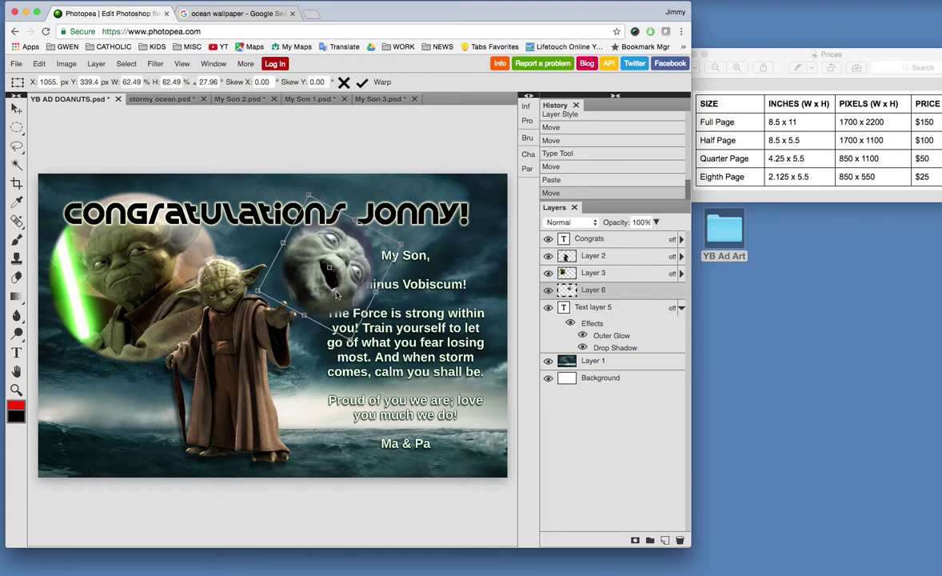
pyautogui.click(362, 82)
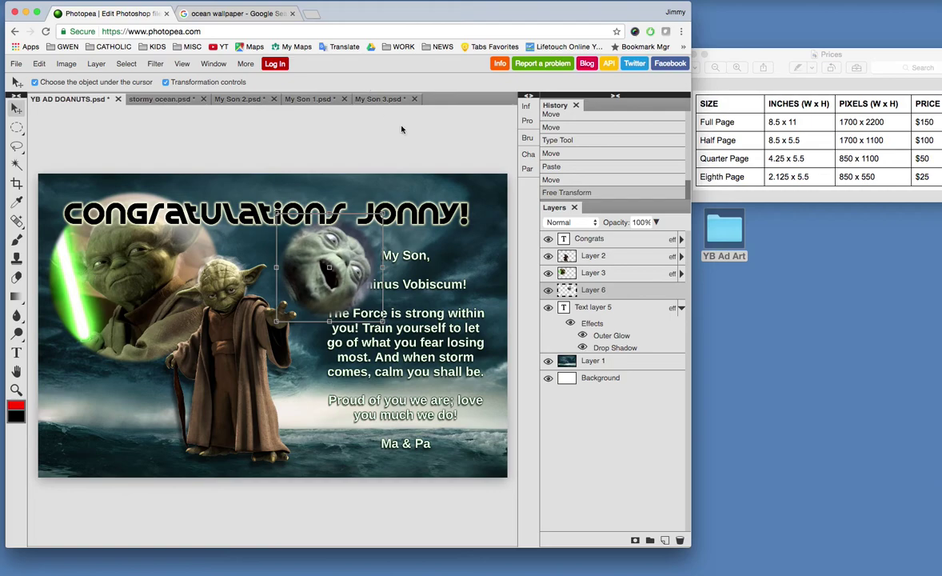
# Lower the pasted face layer (Layer 6) to 21% opacity in Blending Options
pyautogui.doubleClick(626, 295)
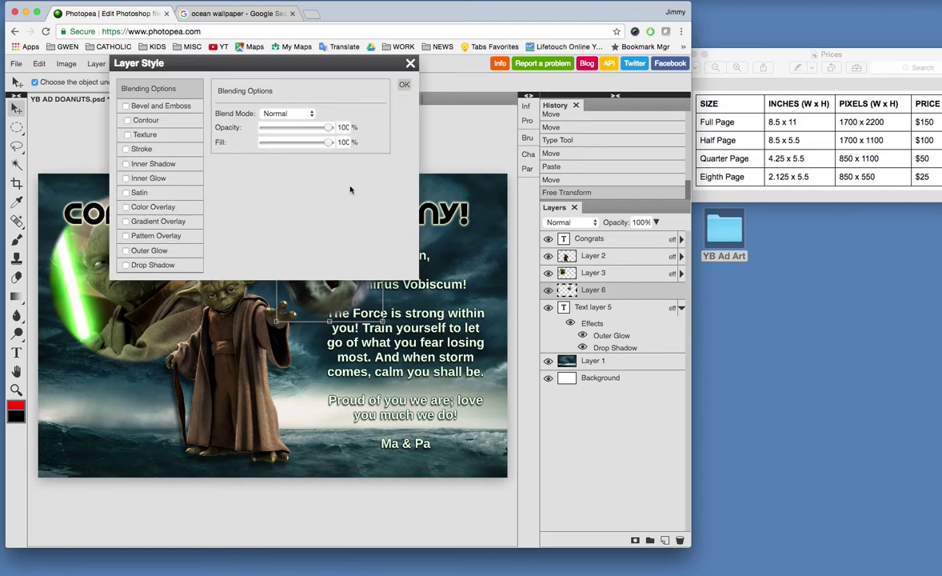
pyautogui.moveTo(281, 63); pyautogui.dragTo(489, 329)
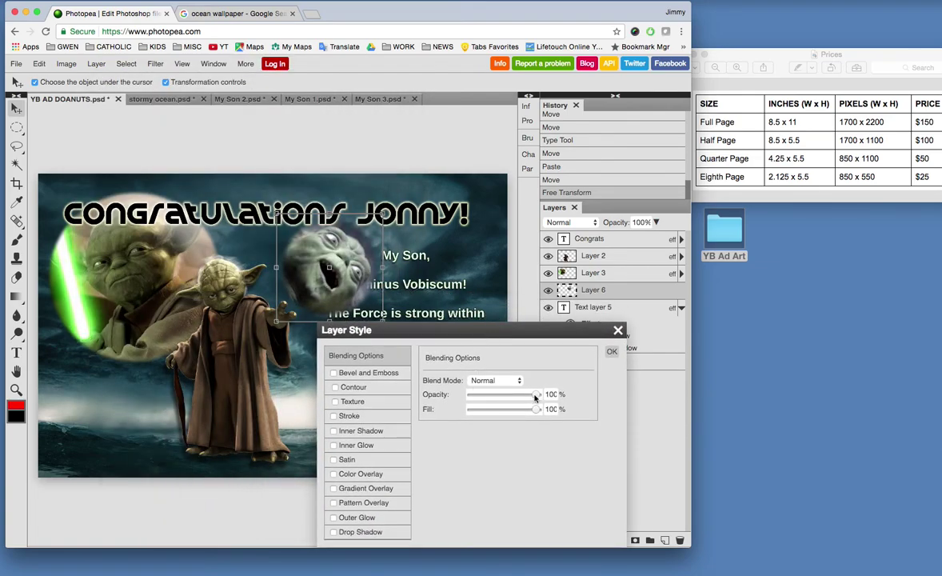
pyautogui.moveTo(536, 394); pyautogui.dragTo(485, 398)
pyautogui.click(611, 352)
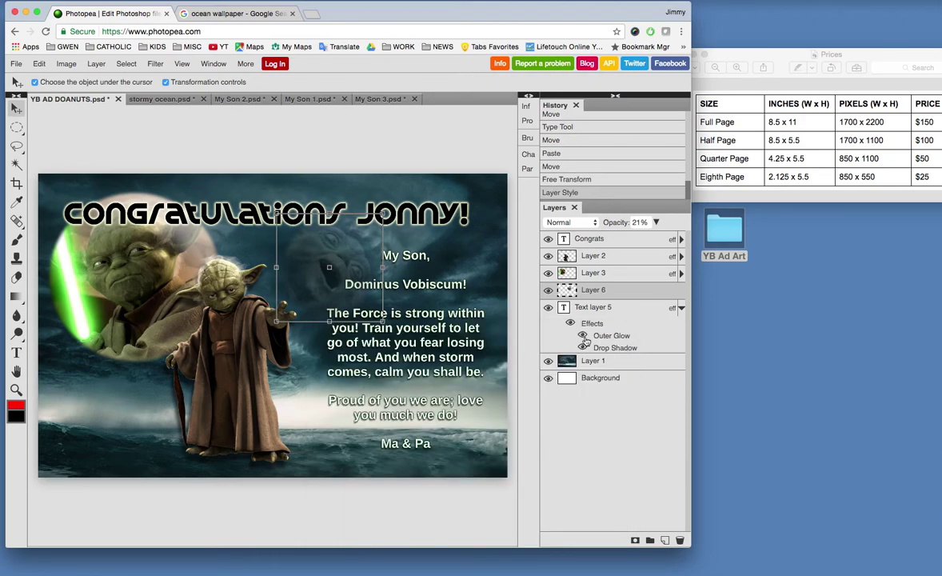
# Move Layer 6 beneath the message text layer, then select the ocean background layer
pyautogui.click(632, 295)
pyautogui.moveTo(632, 295); pyautogui.dragTo(632, 359)
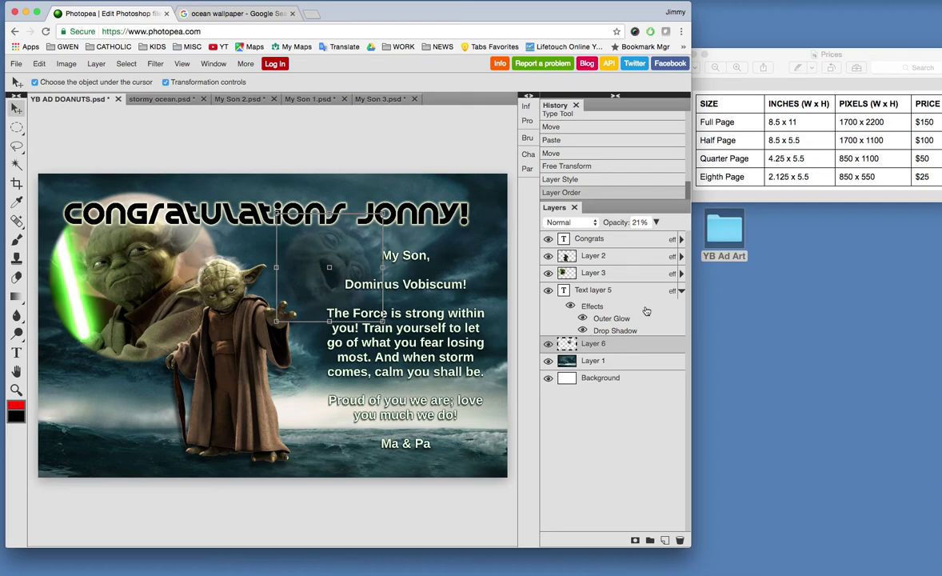
pyautogui.click(680, 291)
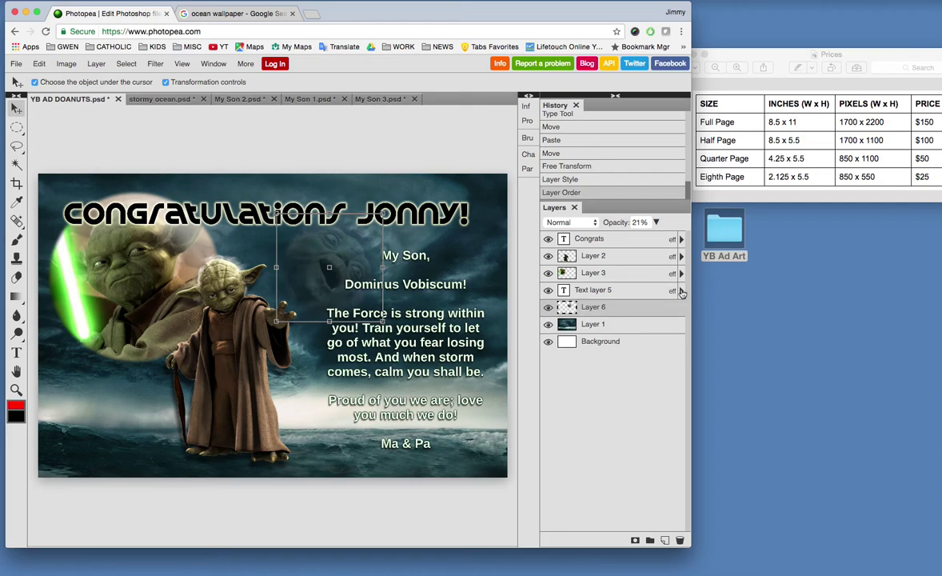
pyautogui.click(115, 452)
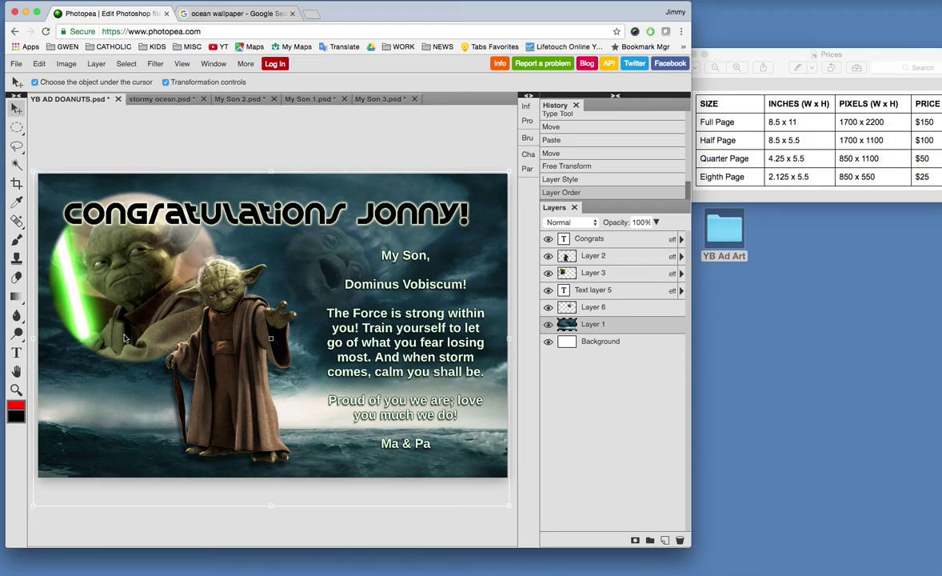
# Nudge the circular Yoda portrait (Layer 3) slightly right and down, cancelling the accidental resize
pyautogui.click(113, 273)
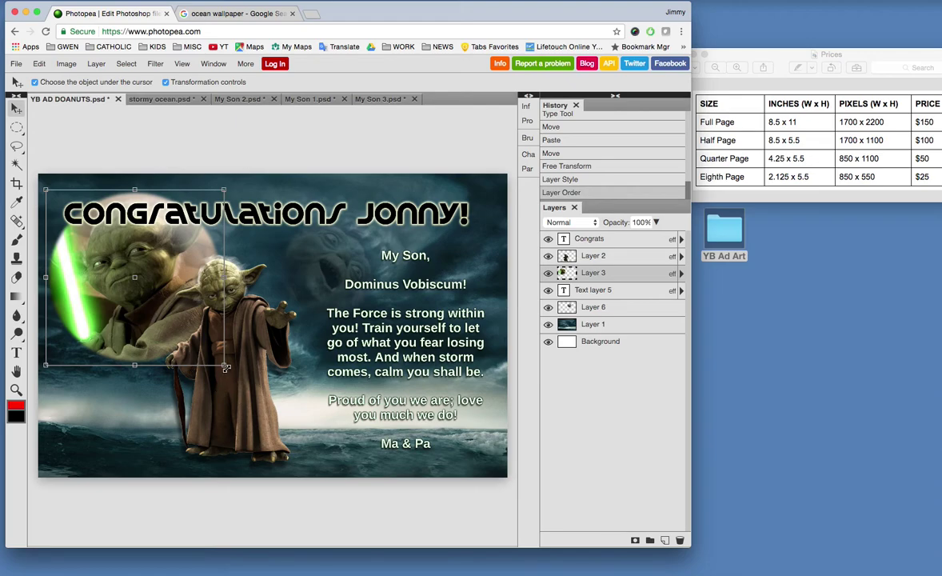
pyautogui.moveTo(226, 367)
pyautogui.mouseDown()
pyautogui.moveTo(210, 342)
pyautogui.moveTo(219, 364)
pyautogui.mouseUp()
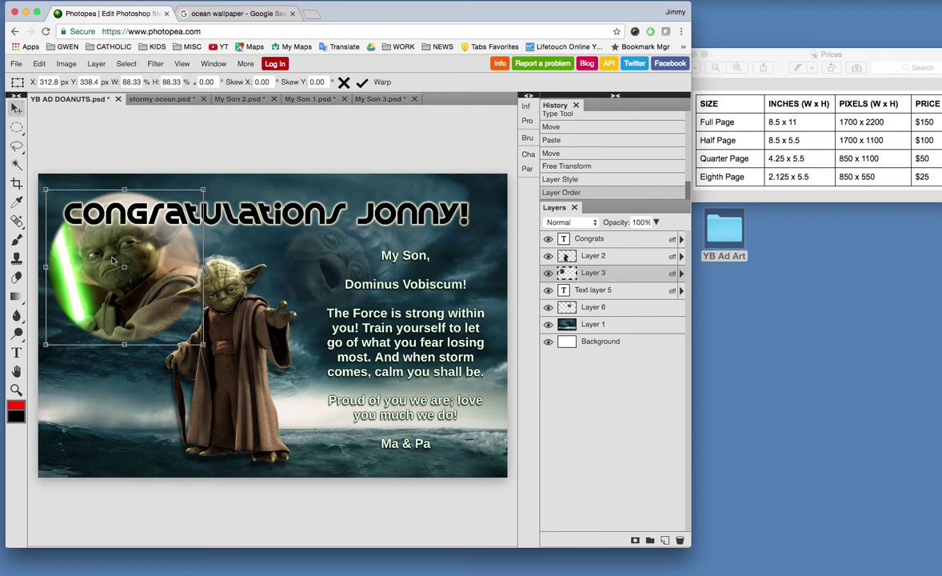
pyautogui.press('Escape')
pyautogui.moveTo(136, 292); pyautogui.dragTo(141, 297)
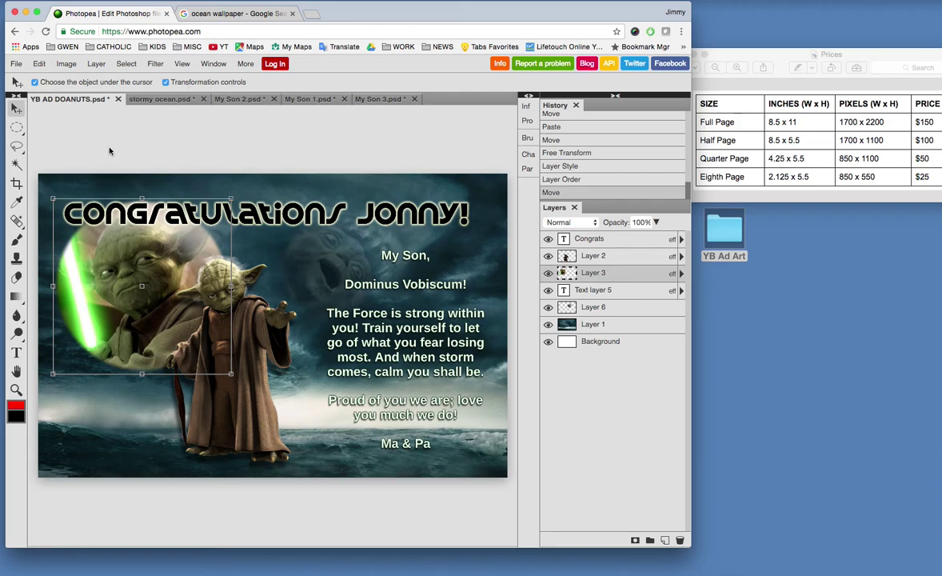
pyautogui.click(16, 63)
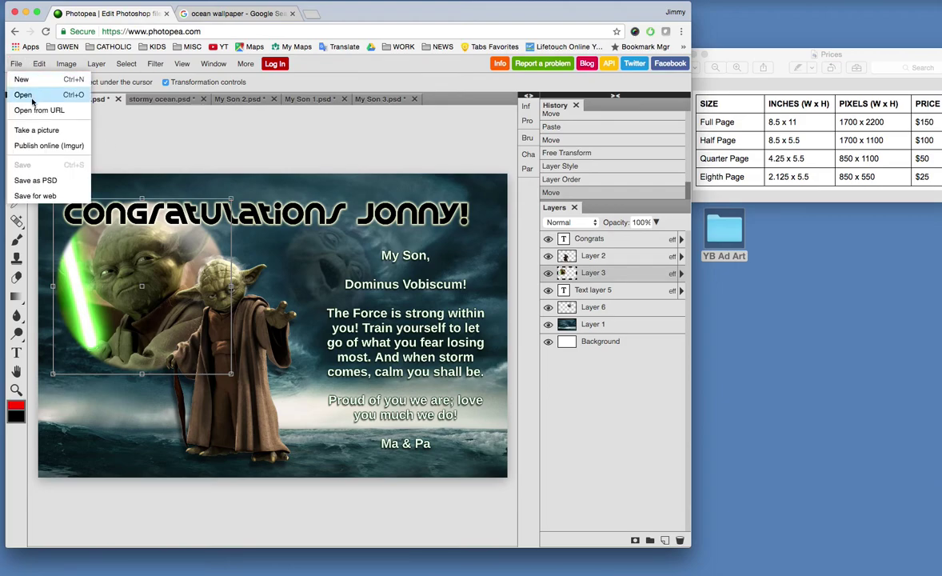
# Save a PSD, then export YB AD DOANUTS.jpg as a 100%-quality JPEG and open it
pyautogui.click(34, 182)
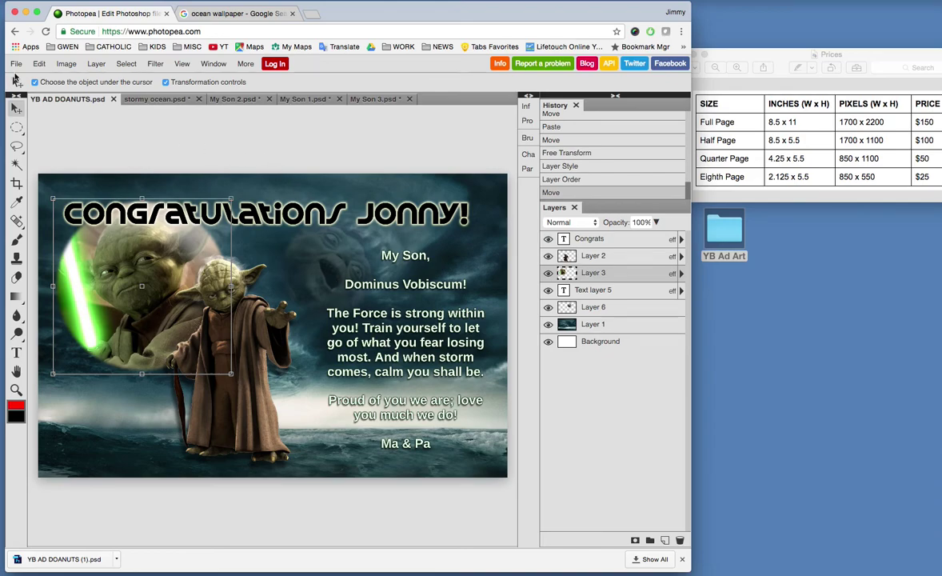
pyautogui.click(16, 64)
pyautogui.click(34, 195)
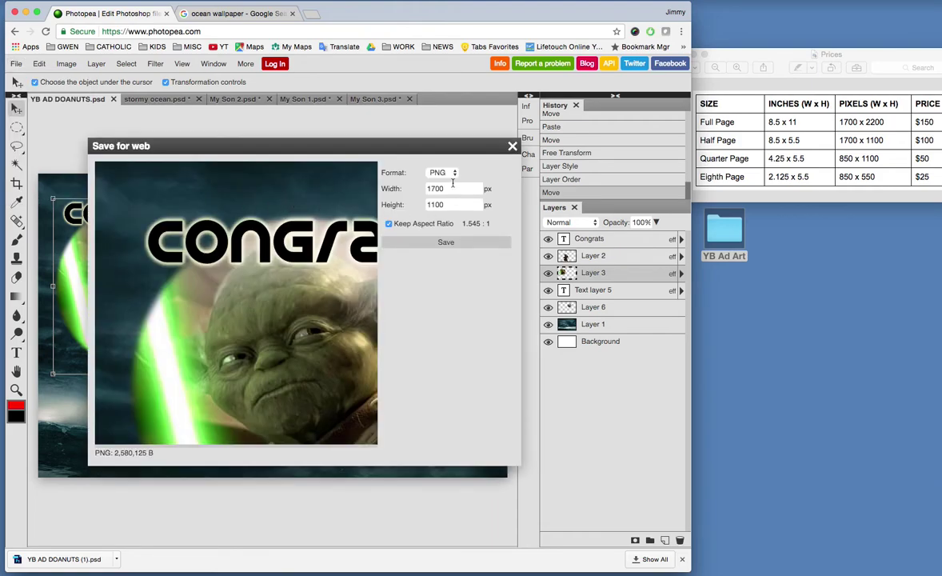
pyautogui.click(452, 173)
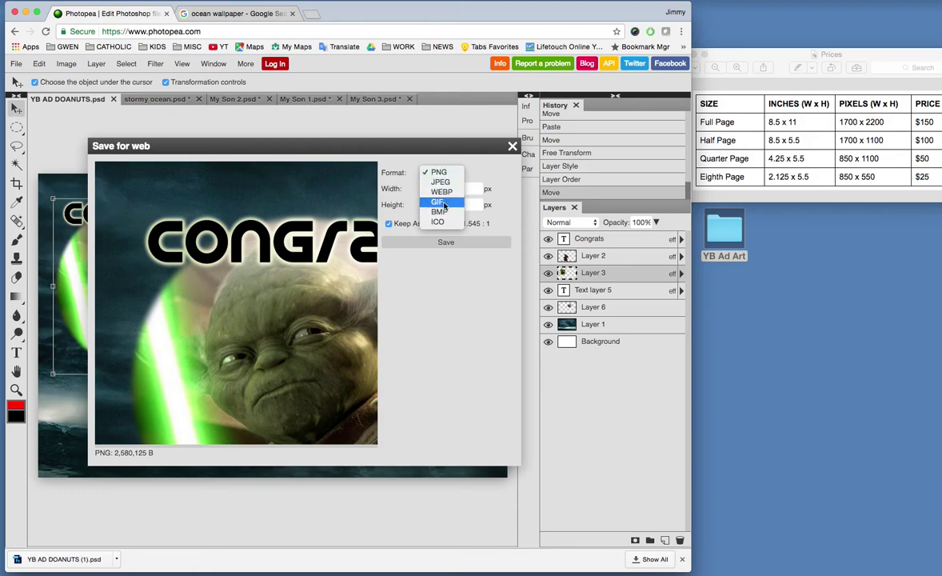
pyautogui.click(445, 184)
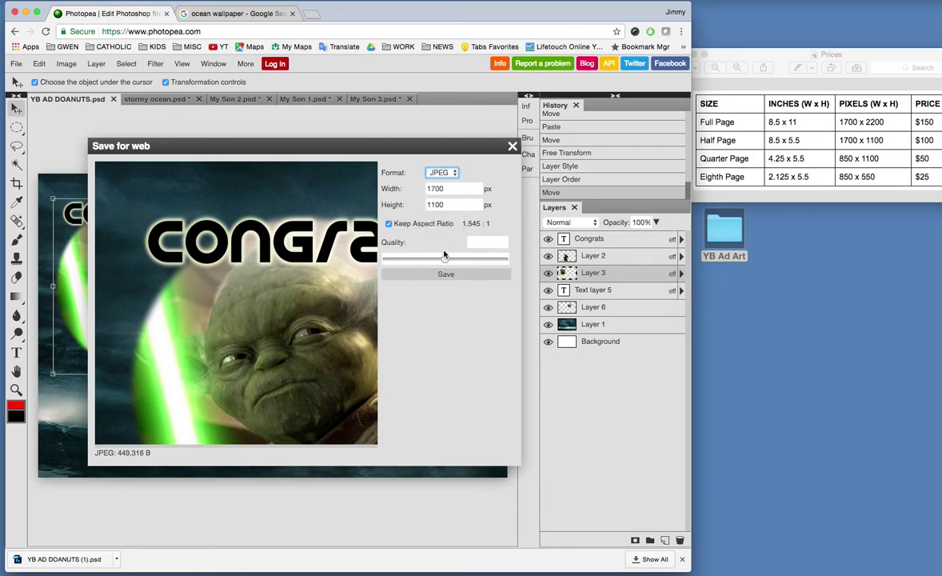
pyautogui.moveTo(446, 262); pyautogui.dragTo(510, 262)
pyautogui.click(446, 273)
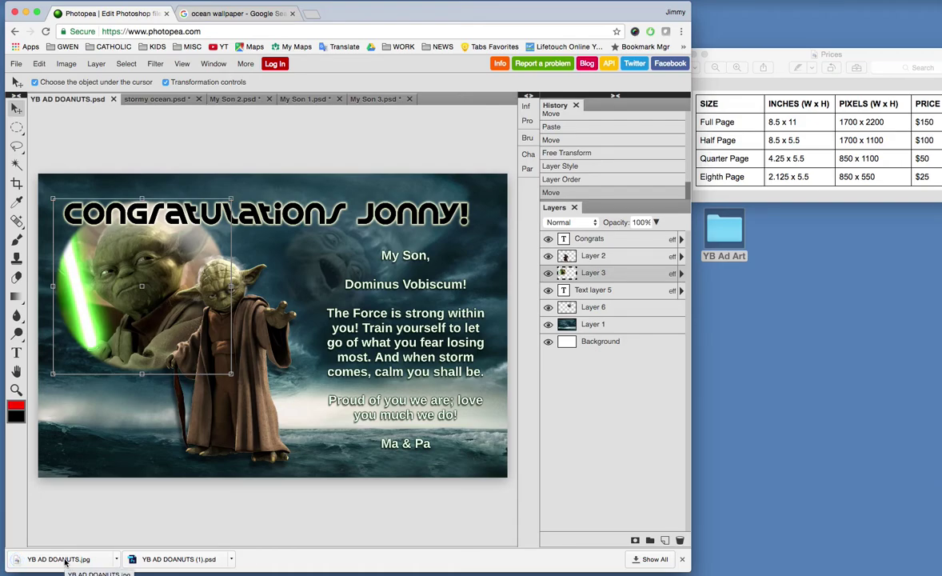
pyautogui.click(65, 560)
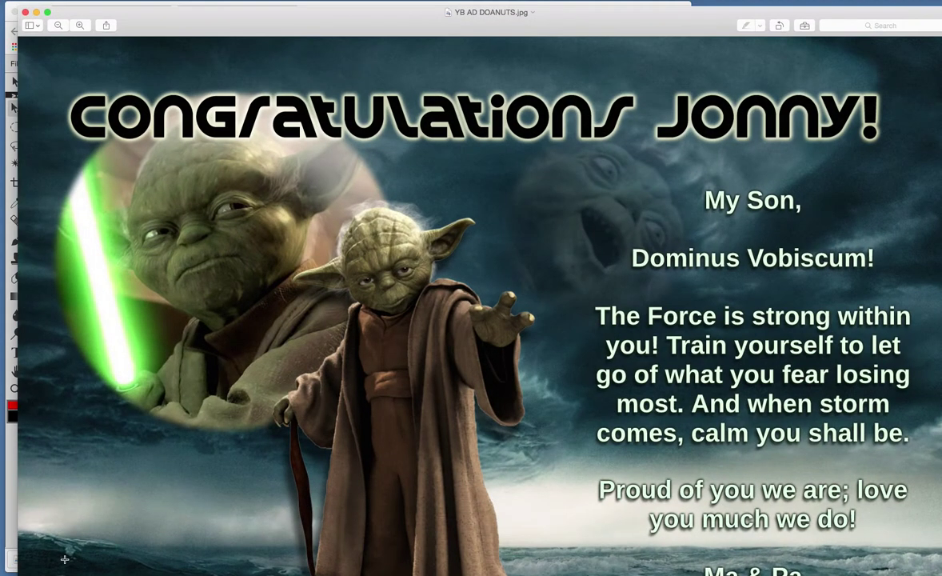
# Shrink the Preview window showing YB AD DOANUTS.jpg to reveal the price table
pyautogui.moveTo(935, 572); pyautogui.dragTo(568, 518)
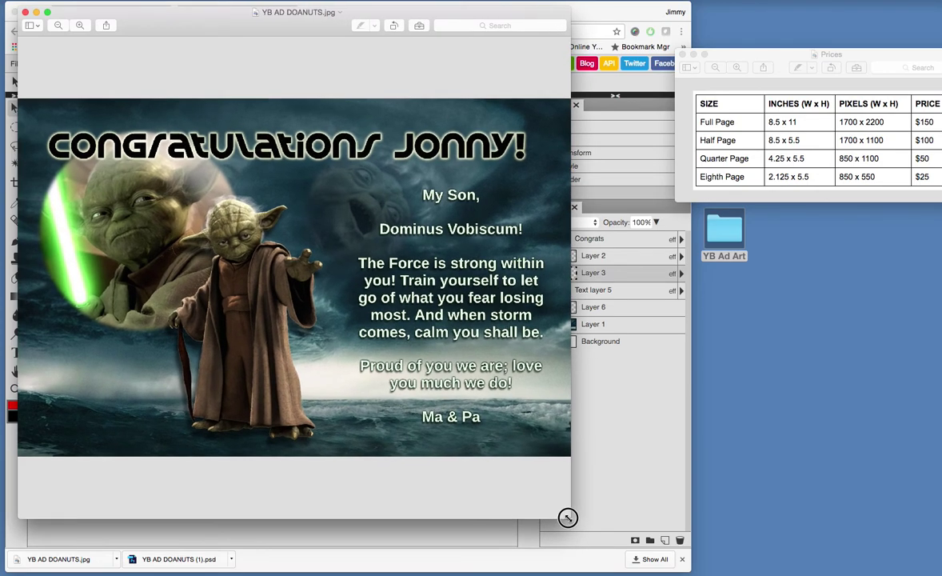